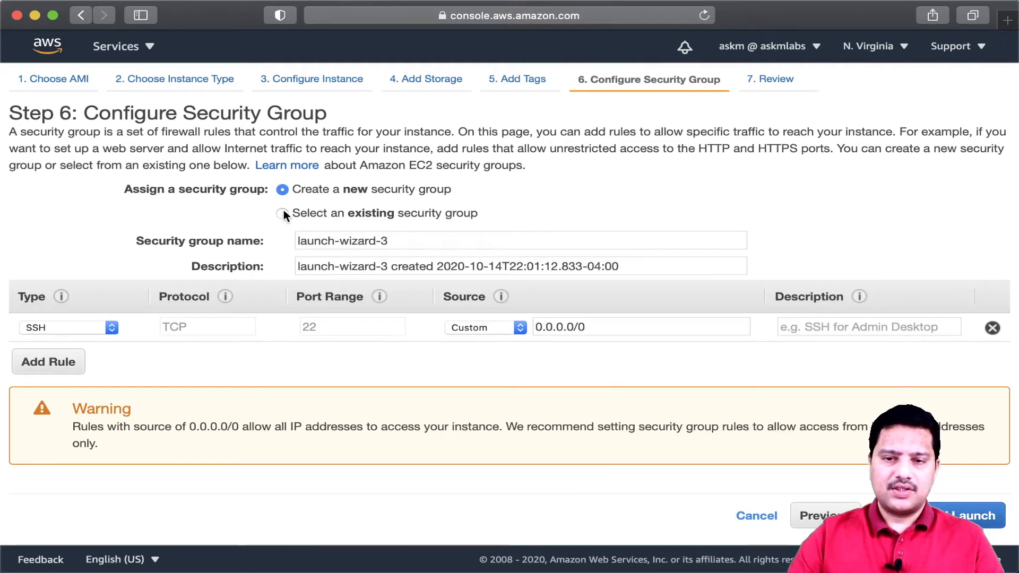
- Assign the existing security group ec2demosg to the instance and proceed to the review page
left_click(282, 213)
left_click(26, 301)
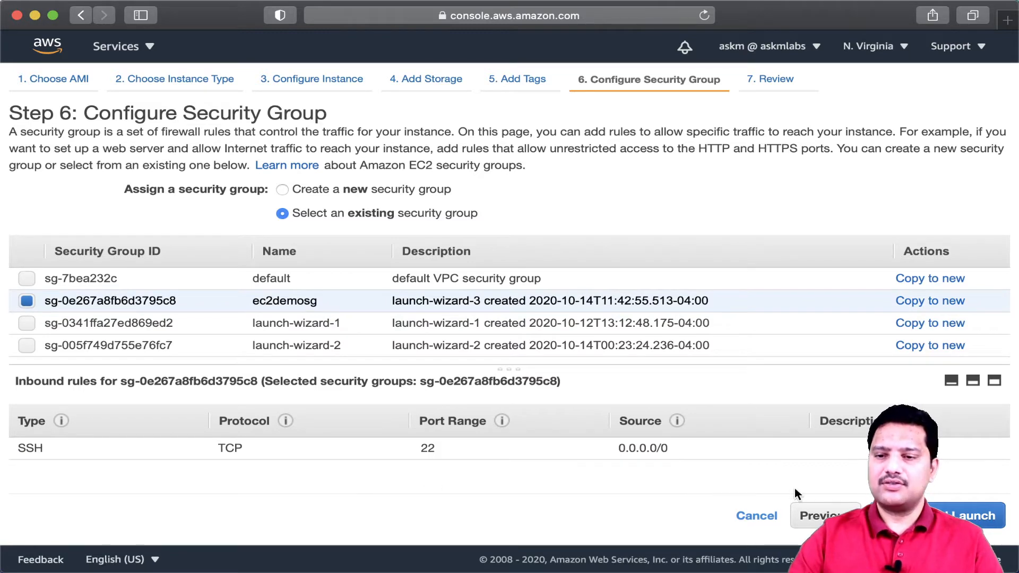
left_click(930, 516)
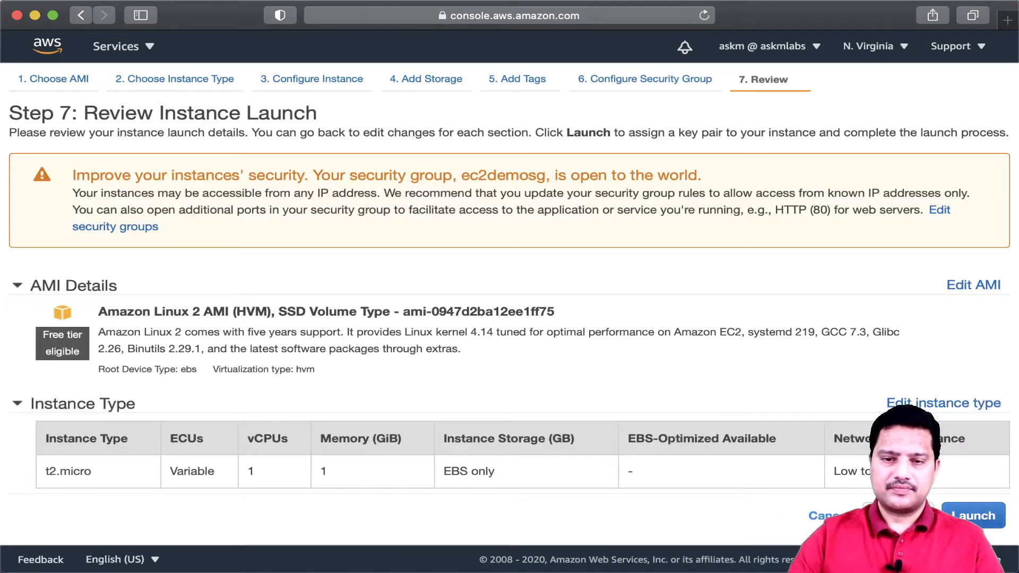
- Launch the instance with the existing key pair ec2demokp, acknowledging access to its private key file
left_click(979, 516)
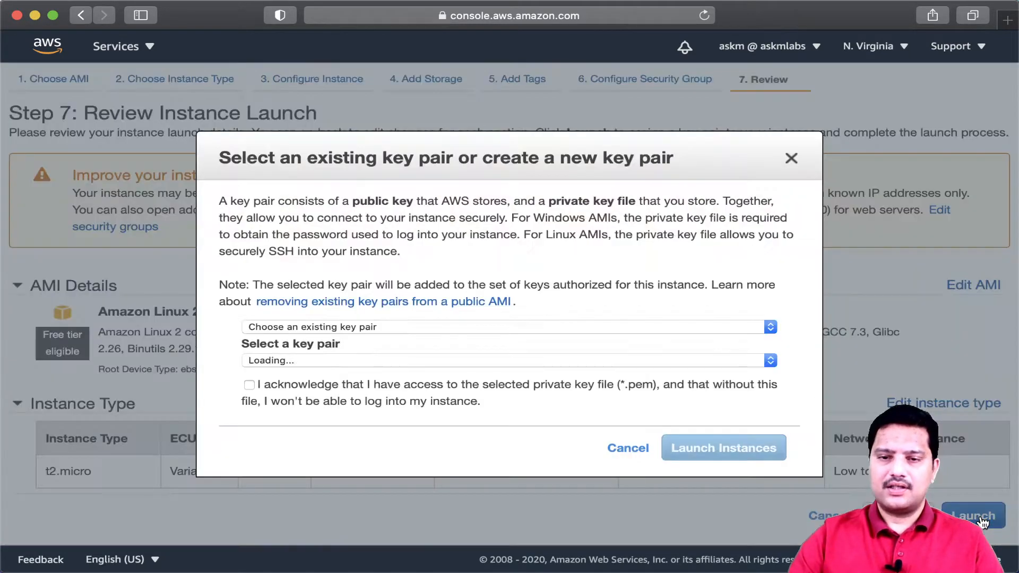
left_click(249, 386)
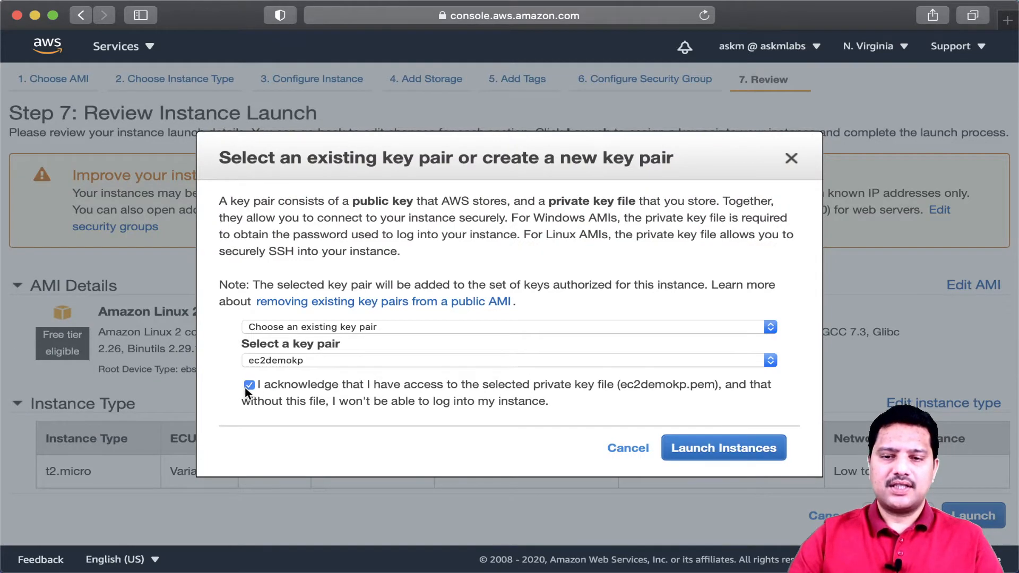
left_click(714, 452)
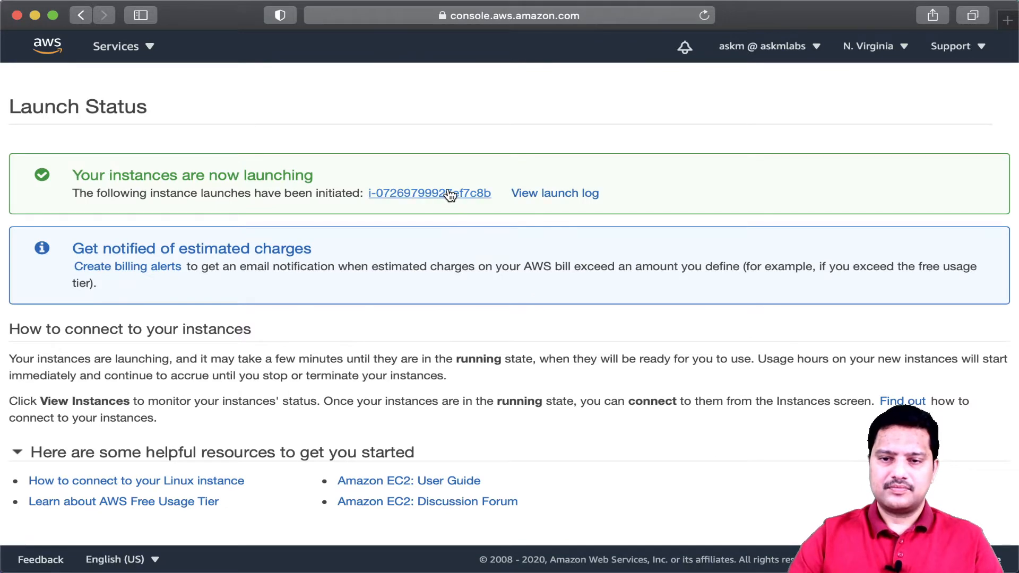
- Open the launched instance's summary page and copy its private IPv4 address
left_click(448, 130)
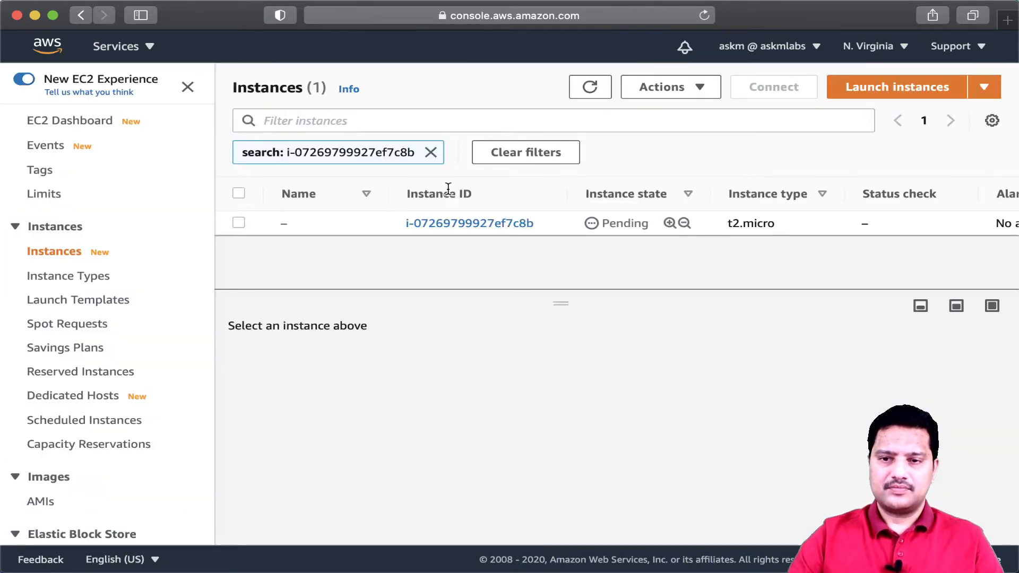
left_click(491, 223)
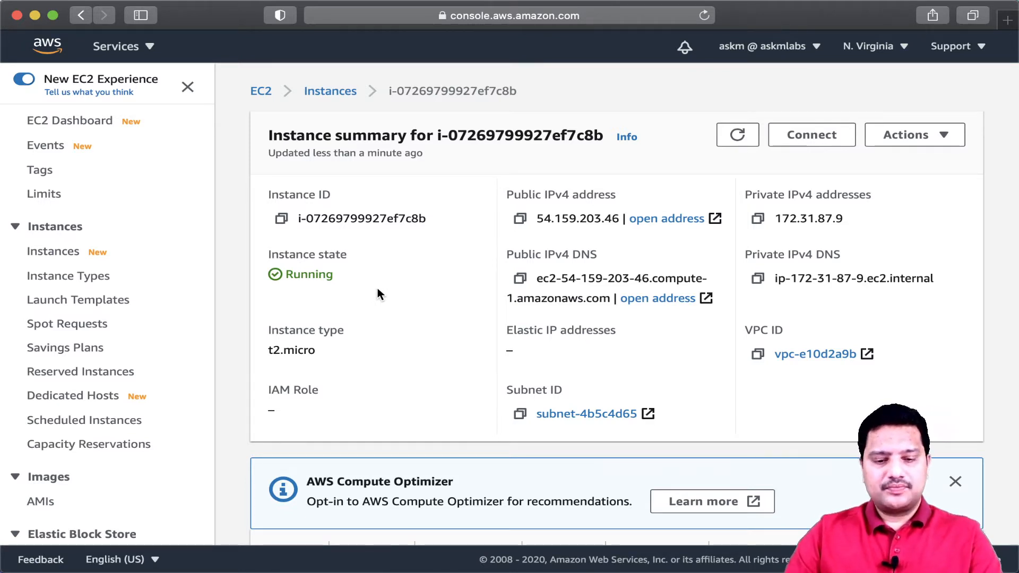
key("alt+Tab")
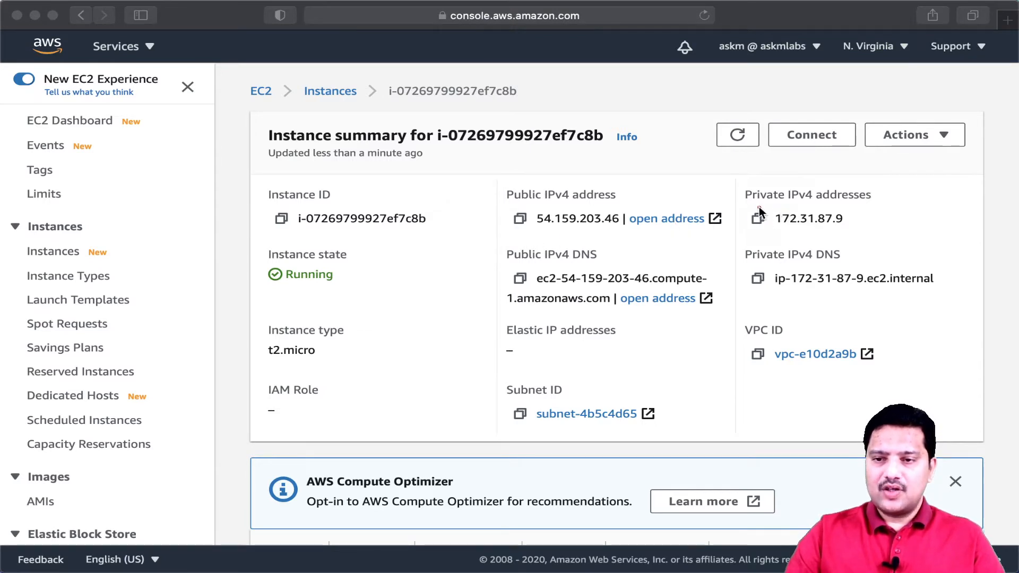
left_click_drag(744, 206, 791, 207)
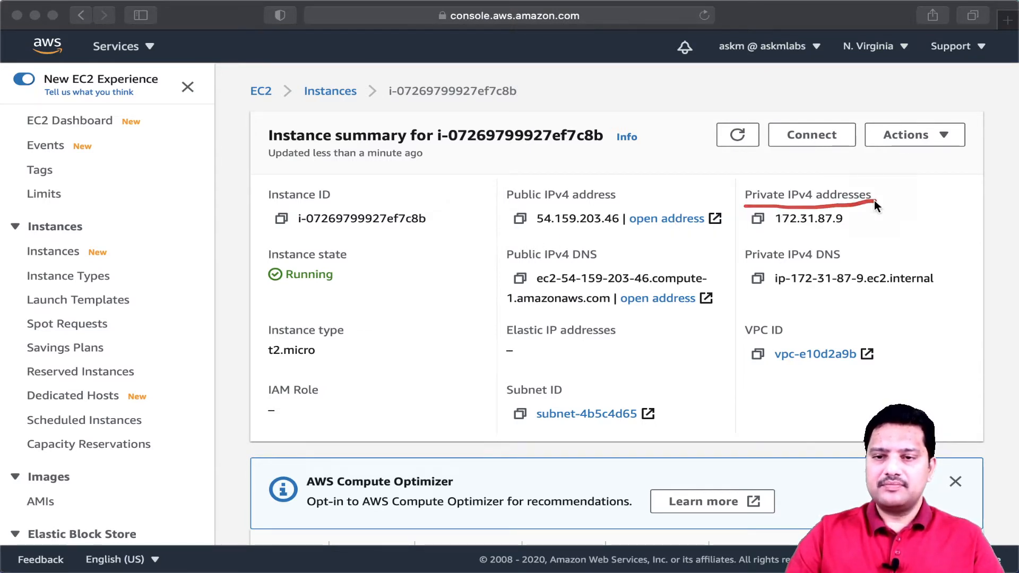
left_click_drag(507, 203, 597, 203)
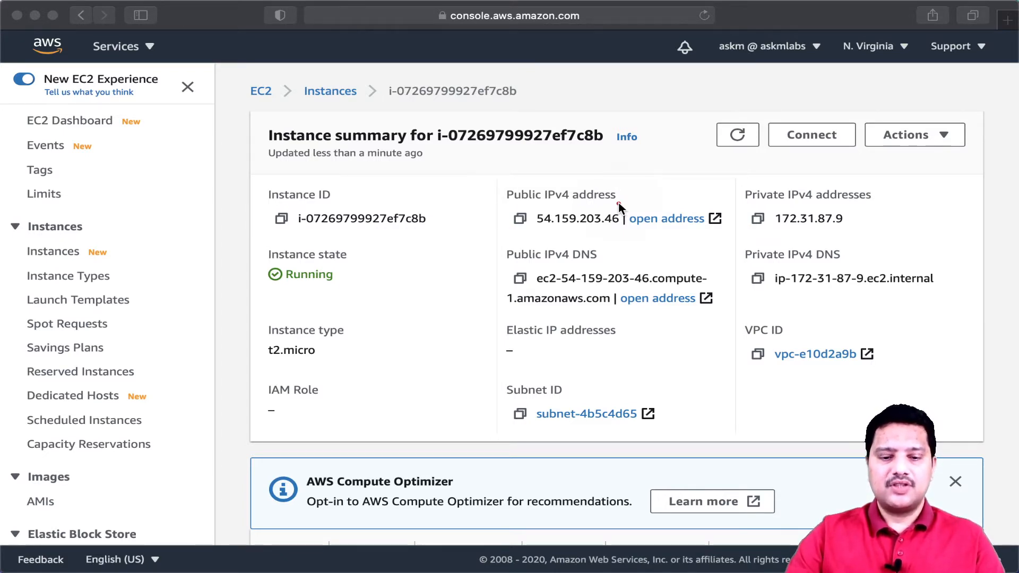
left_click(791, 230)
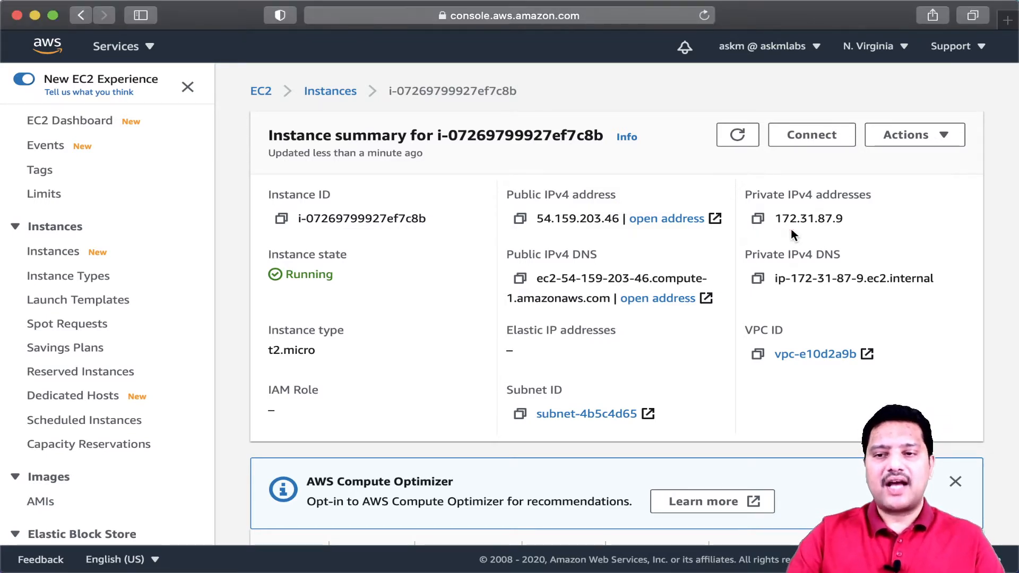
left_click(760, 224)
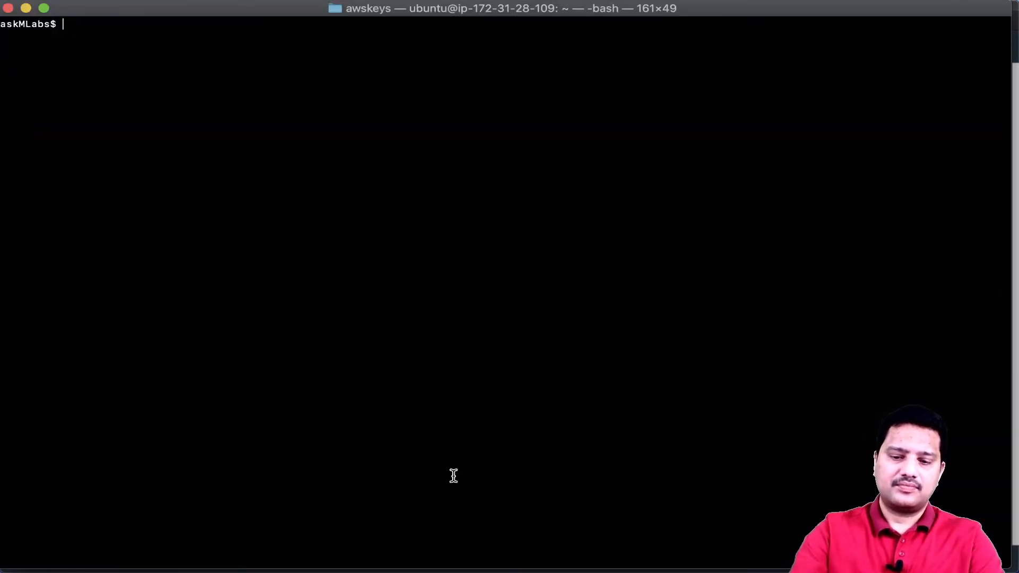
- In the terminal, print the working directory and list its files to locate the key file
type("pwd")
key("Return")
type("ls")
key("Return")
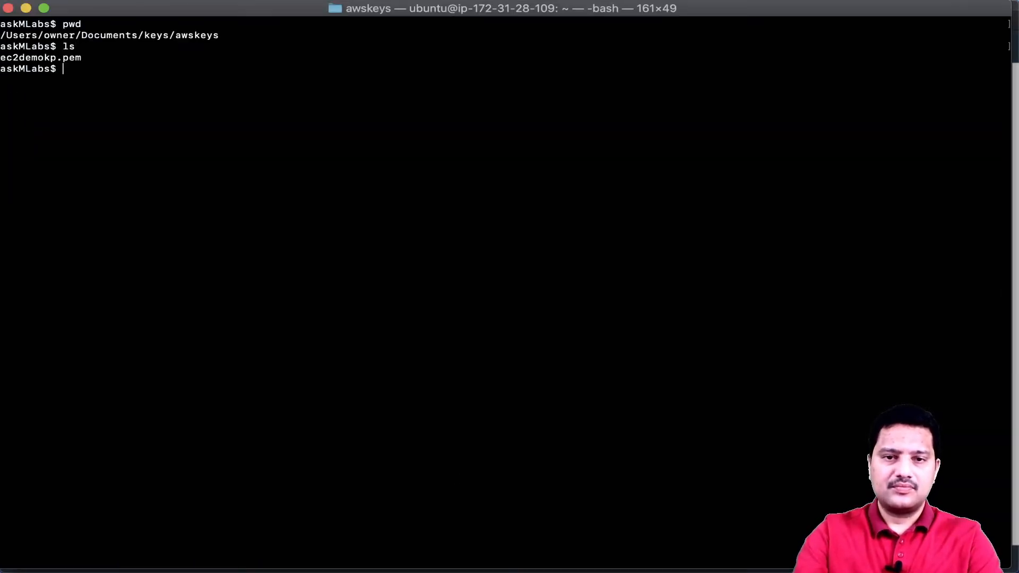
key("Up")
key("Up")
key("Up")
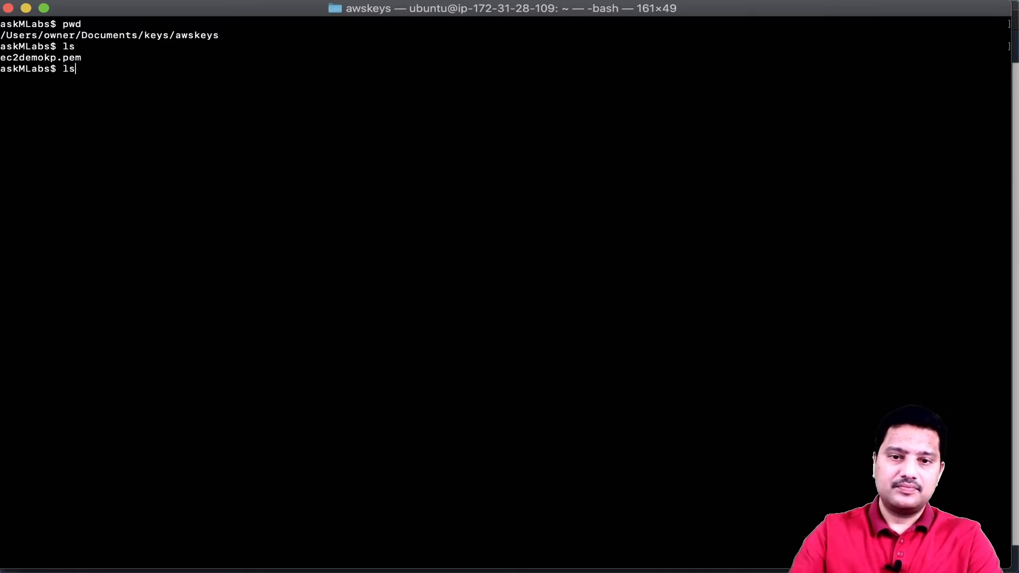
key("Down")
key("Down")
key("Down")
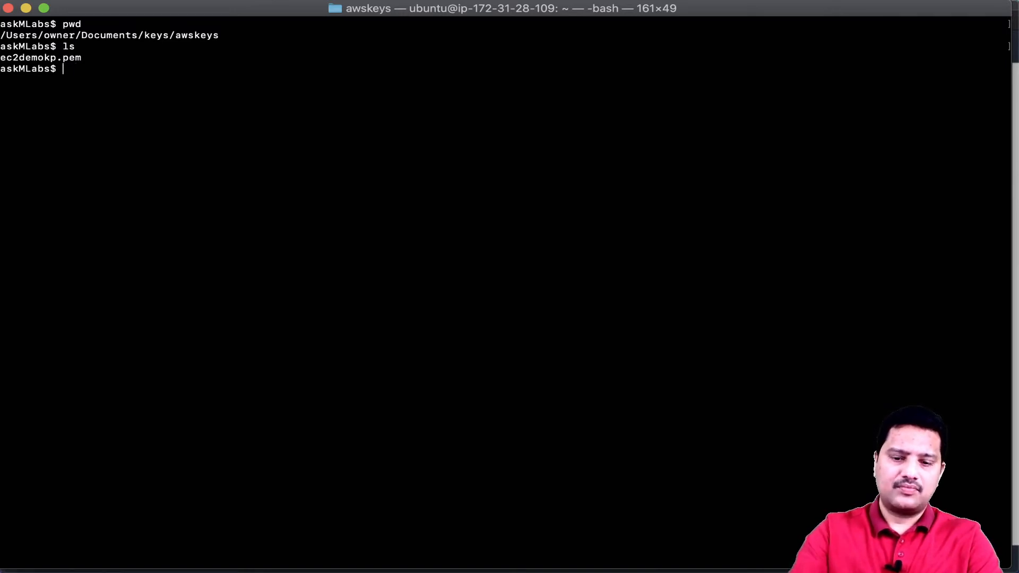
- Try to SSH into the instance as ec2-user with key ec2demokp.pem at the private IP, then abort the command
type("ssh -")
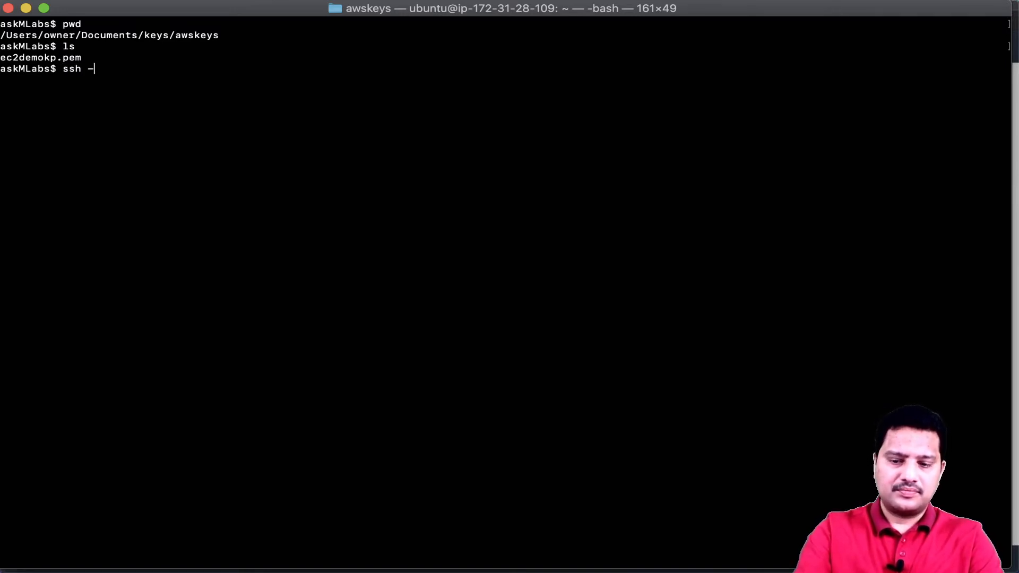
type("i ec2")
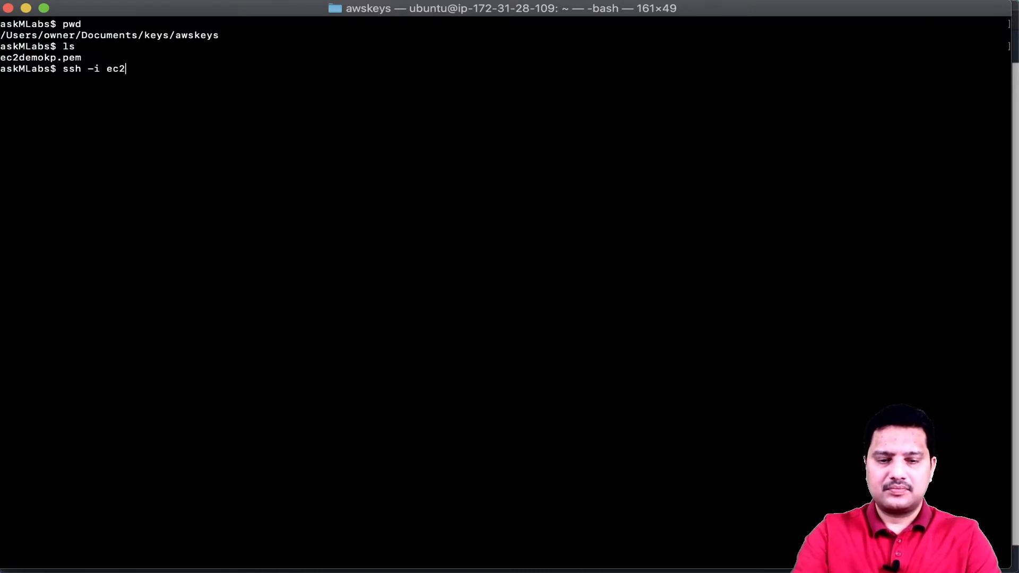
key("Tab")
type("ec")
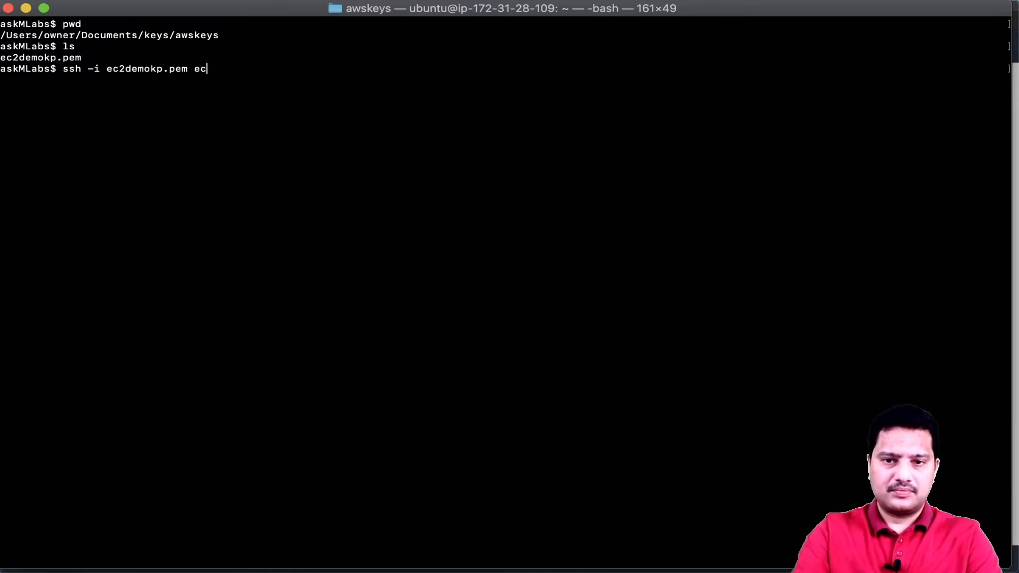
type("2-use")
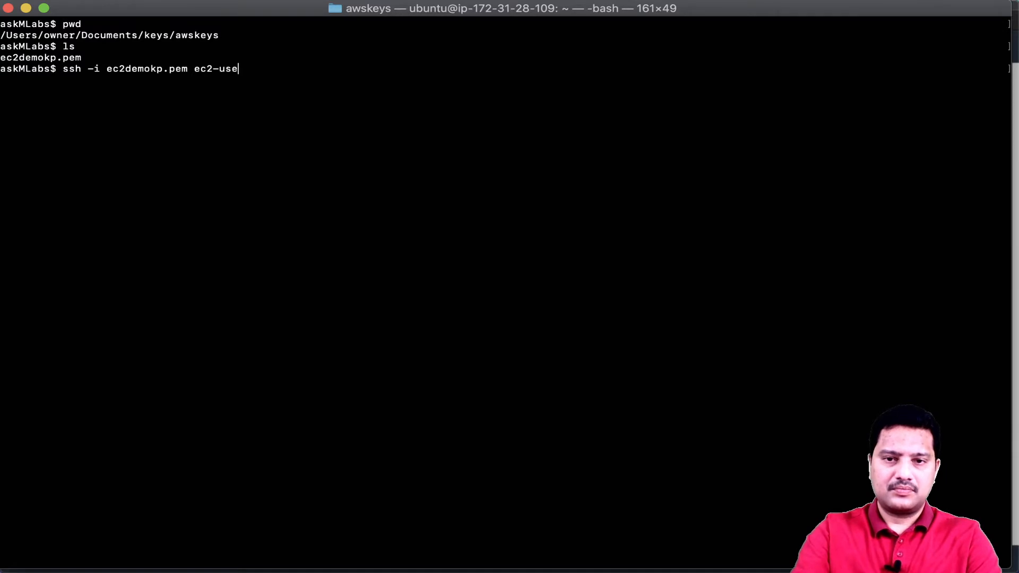
type("r@")
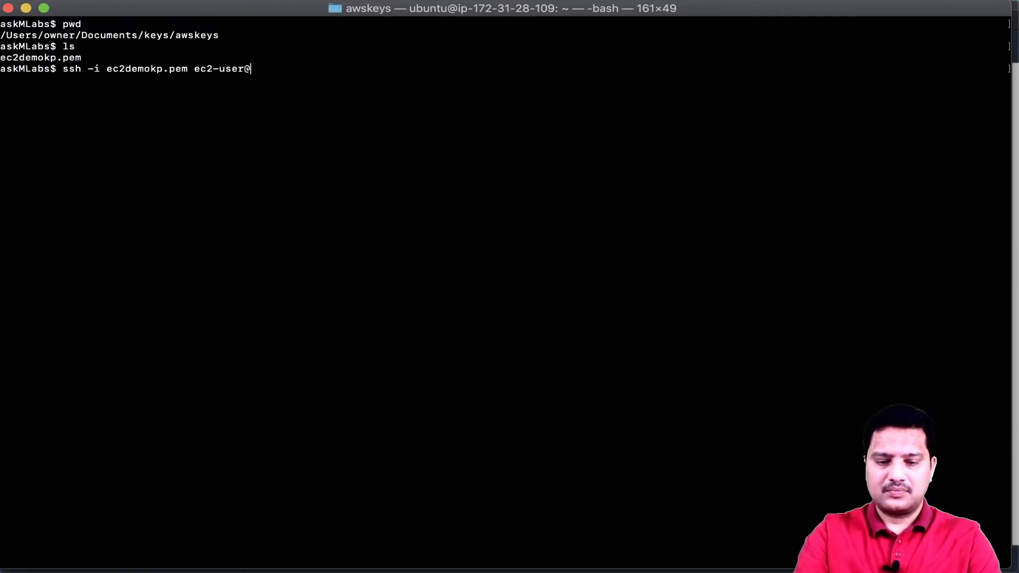
key("super+v")
key("Return")
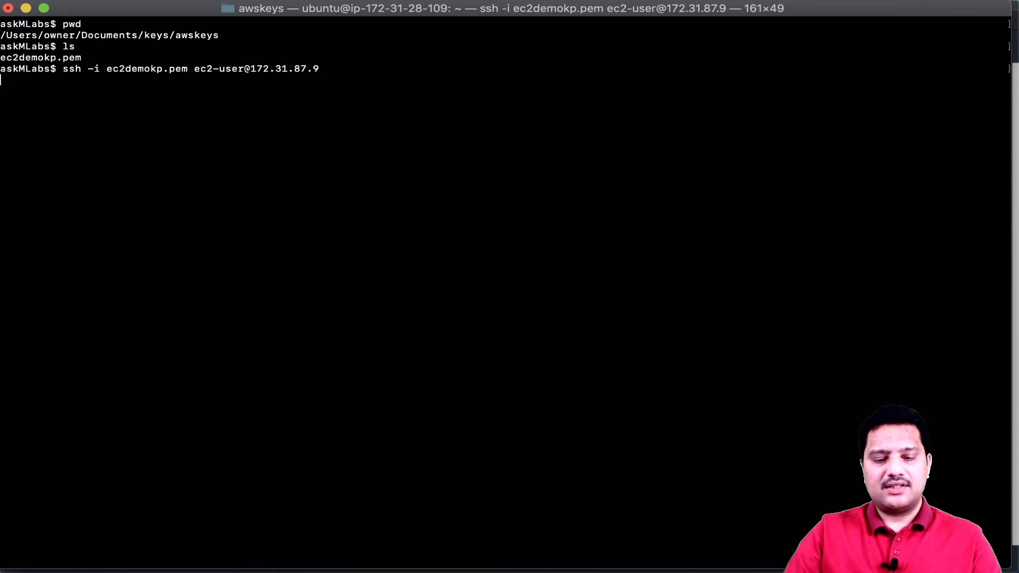
key("ctrl+c")
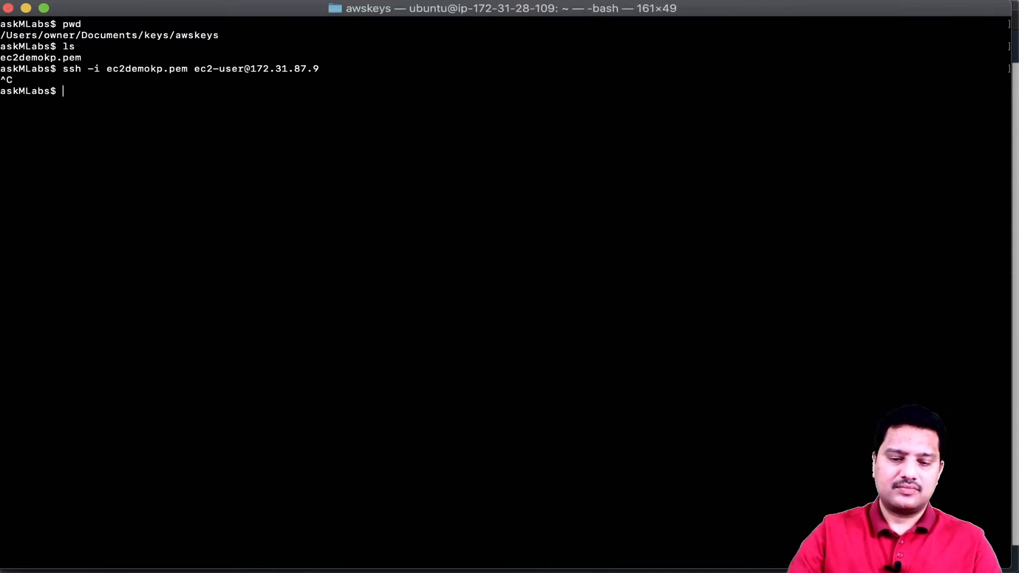
- Copy the instance's public IPv4 address from the summary page and return to the terminal
left_click(26, 8)
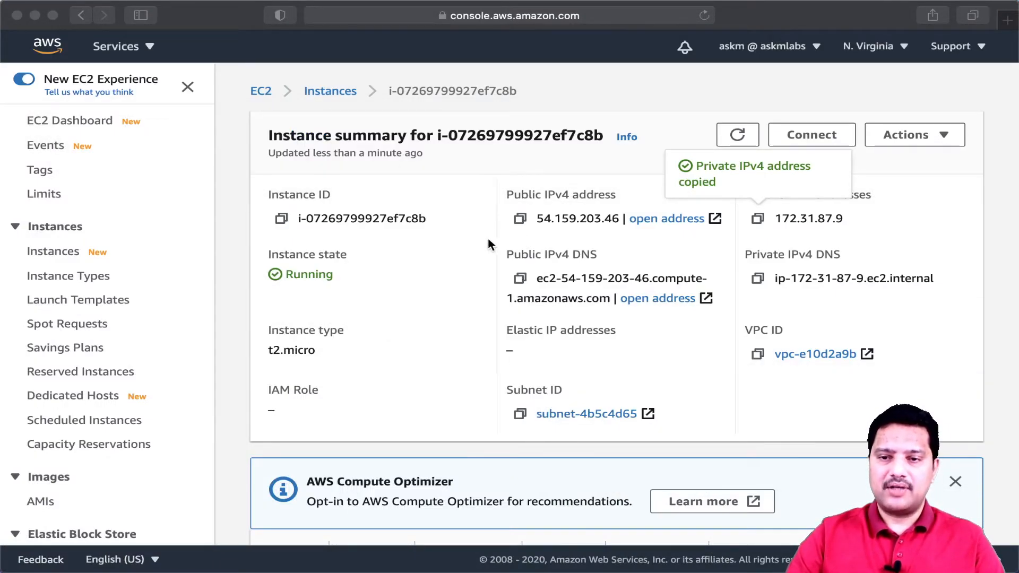
left_click(520, 223)
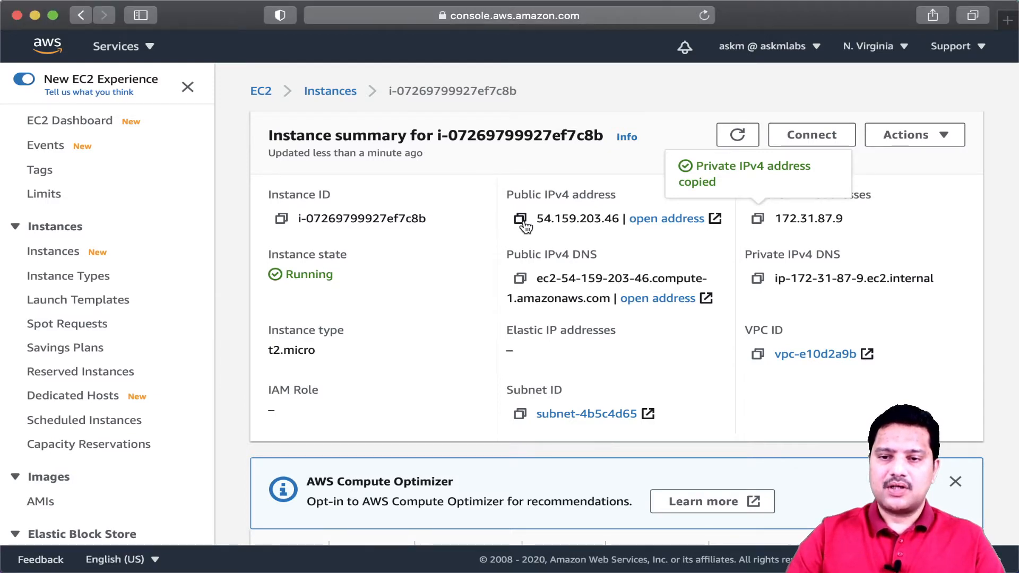
left_click(521, 220)
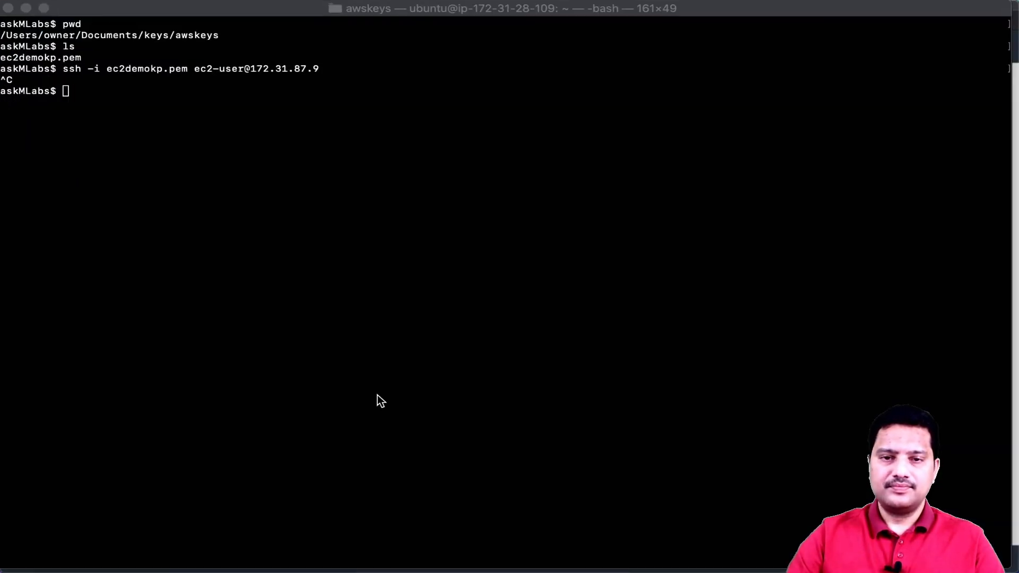
left_click(326, 384)
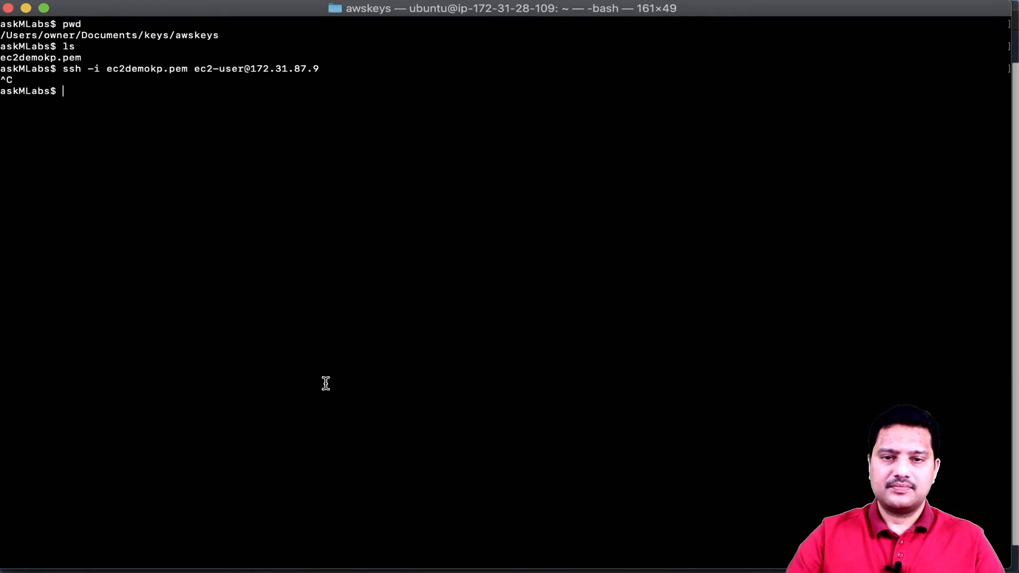
- Rerun the SSH command with the public address 54.159.203.46 and answer yes to trust the host
key("Up")
key("BackSpace")
key("BackSpace")
key("BackSpace")
key("BackSpace")
key("BackSpace")
key("BackSpace")
key("BackSpace")
key("BackSpace")
key("BackSpace")
key("BackSpace")
key("BackSpace")
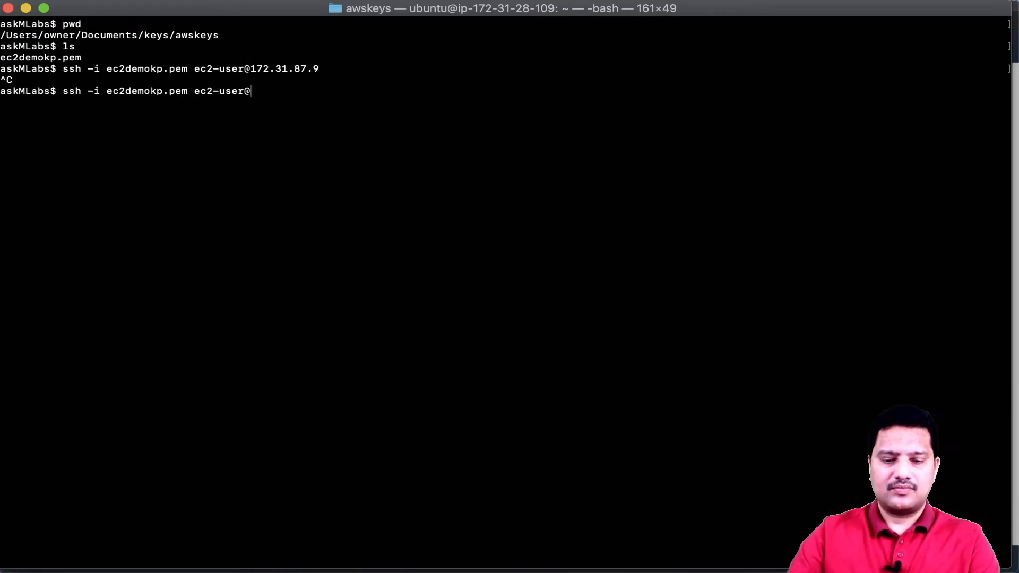
key("super+v")
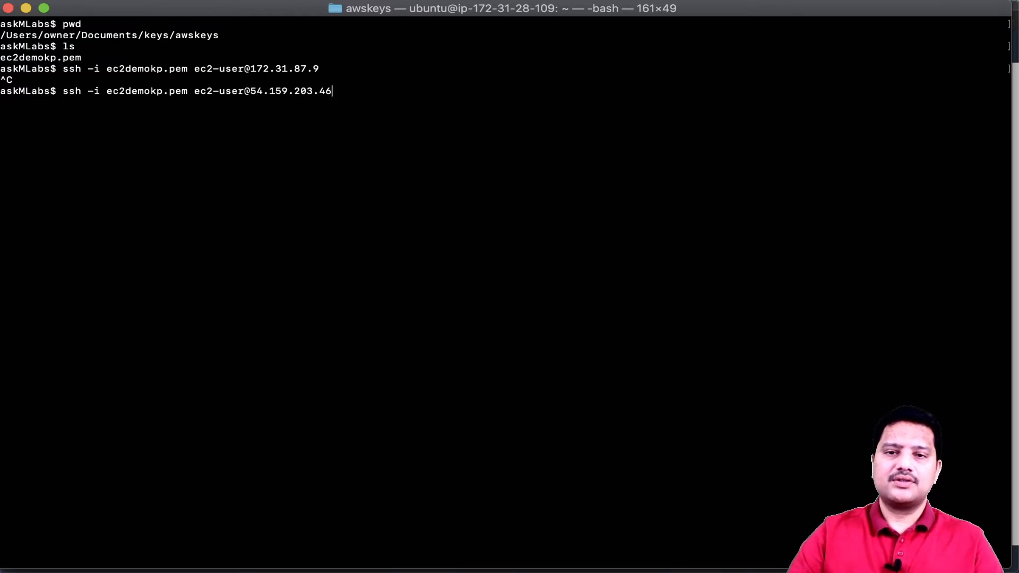
key("Return")
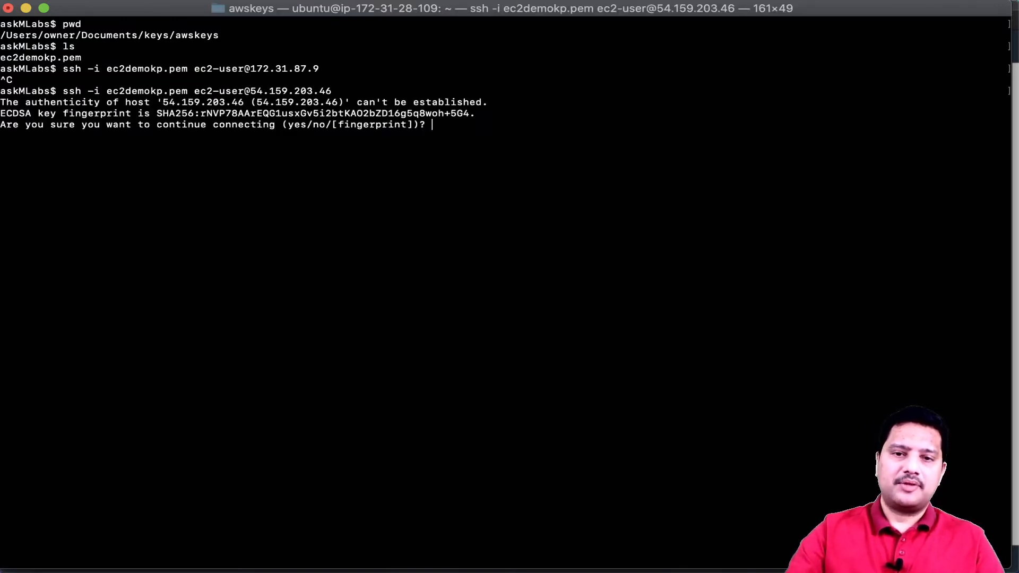
type("yes")
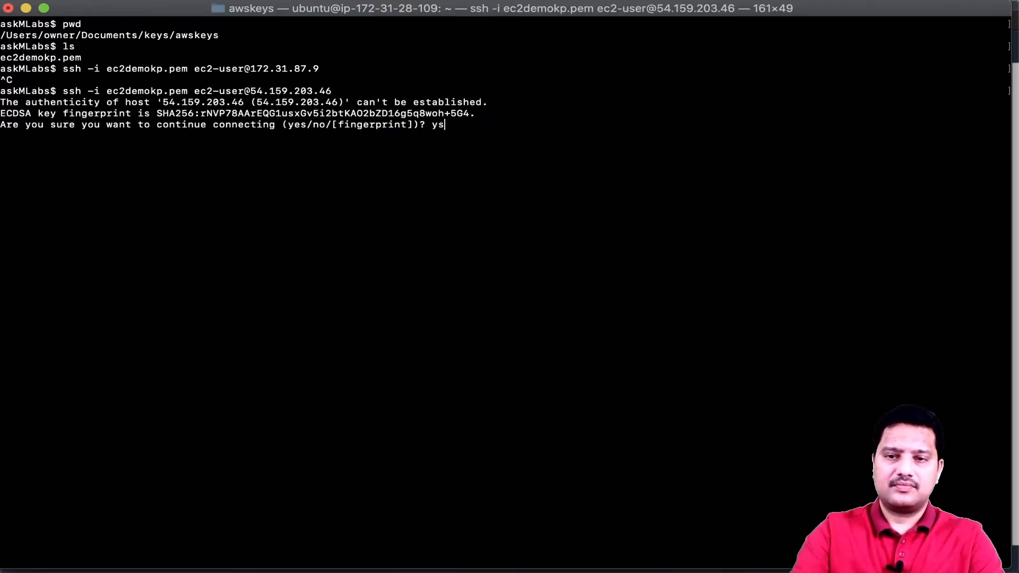
key("Return")
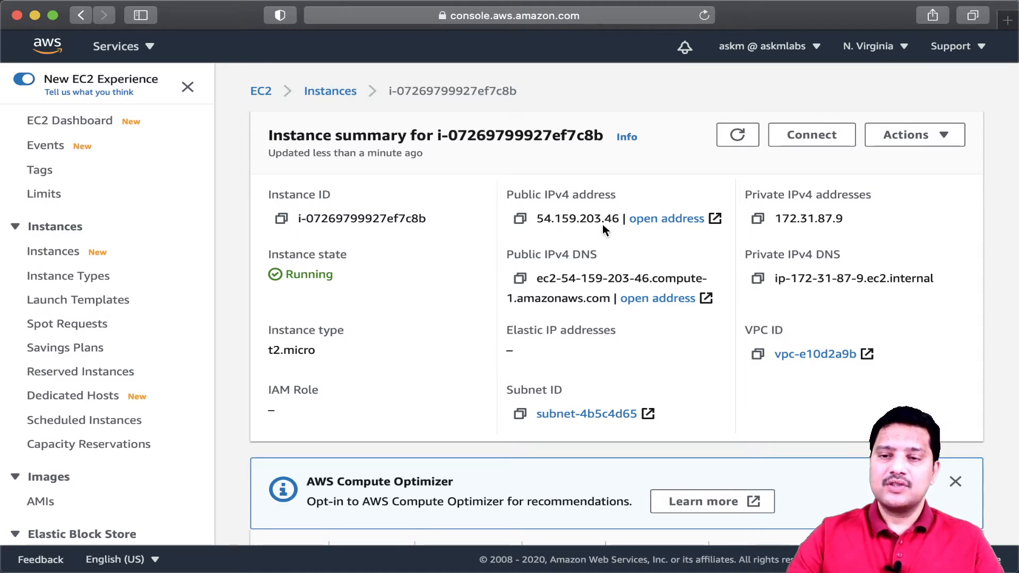
- Stop the instance and refresh its summary
left_click(903, 135)
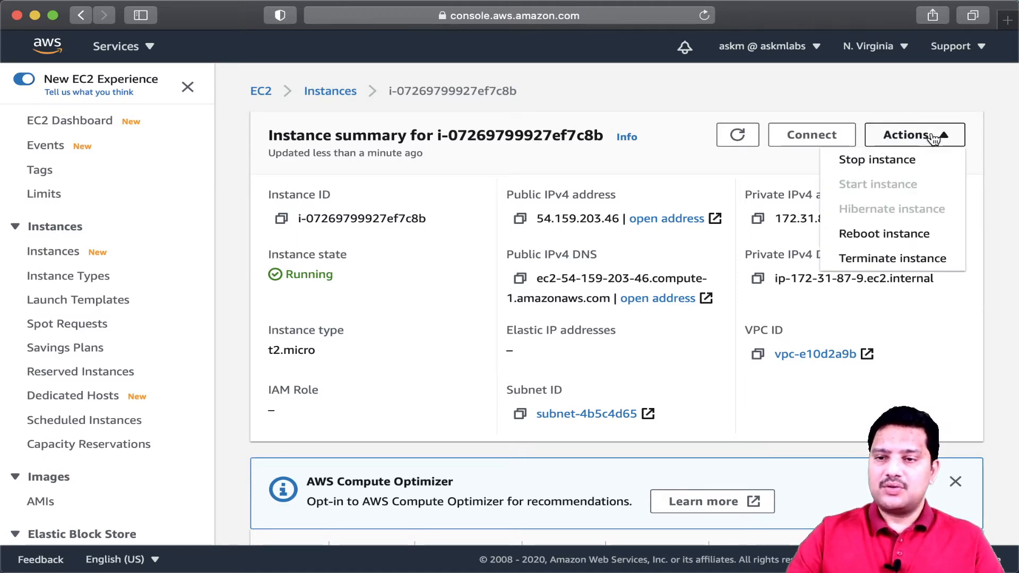
left_click(880, 162)
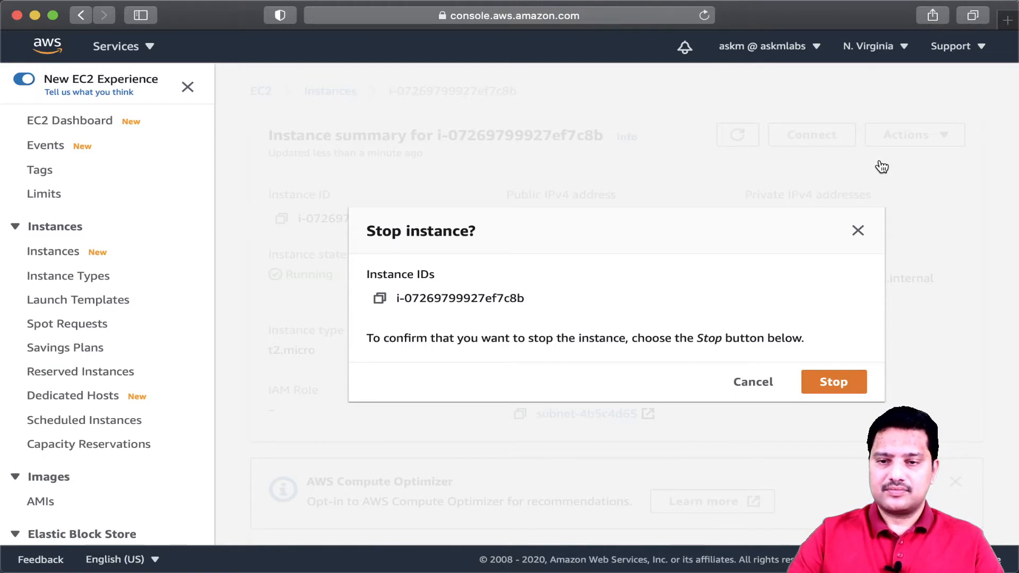
left_click(840, 381)
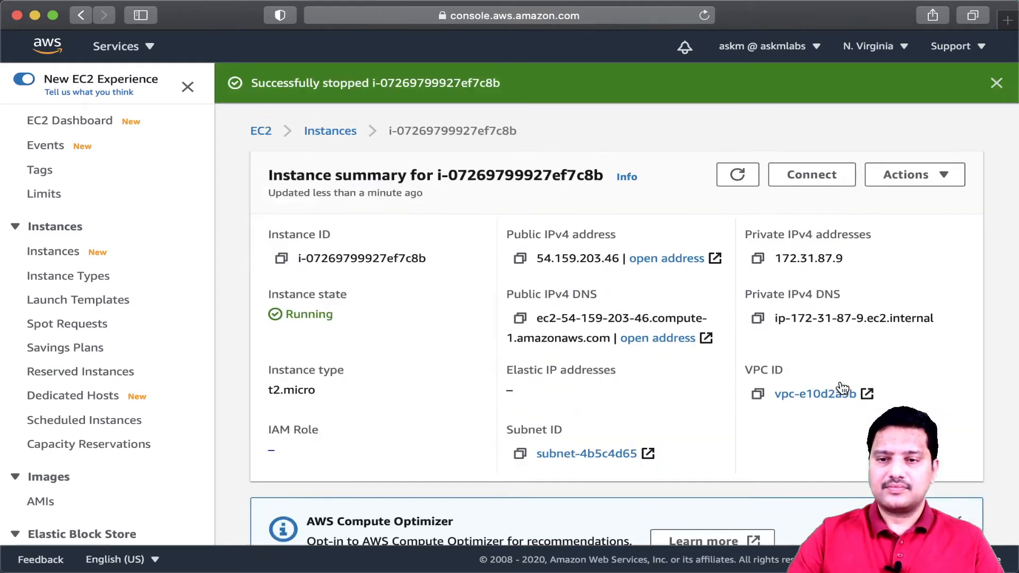
left_click(743, 176)
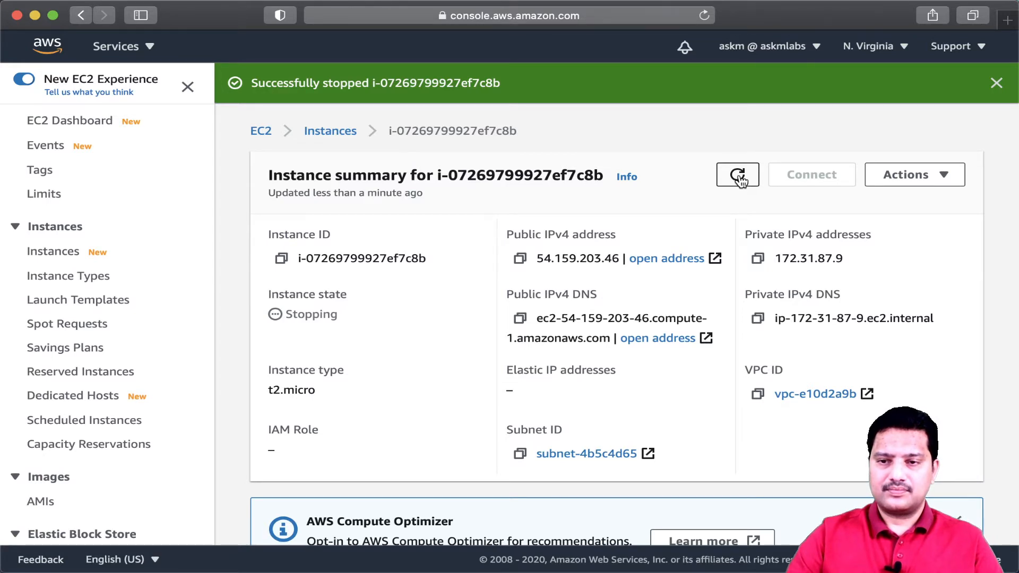
- Refresh the instance summary and examine its public and private IPv4 address fields
left_click(740, 179)
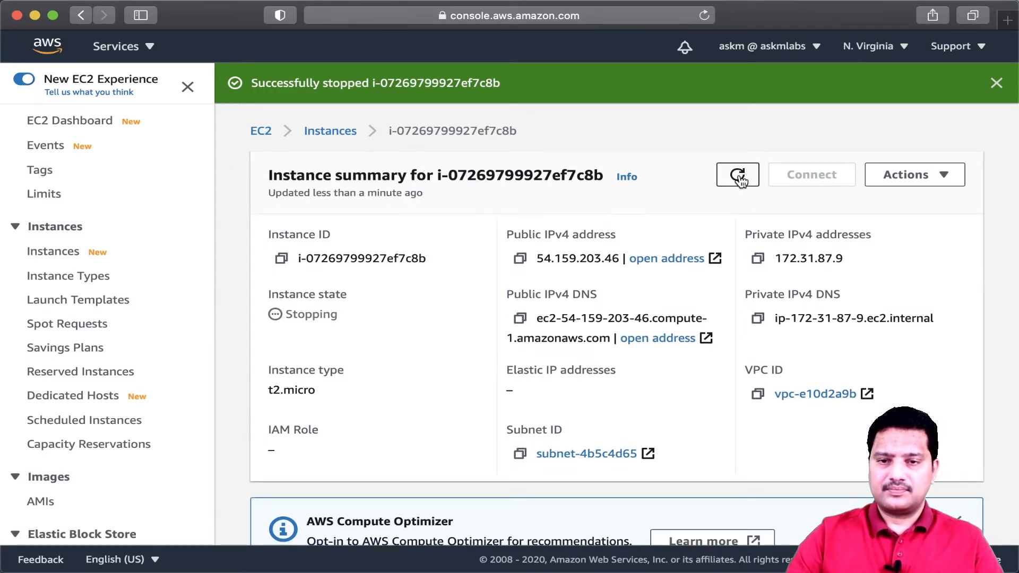
left_click(739, 180)
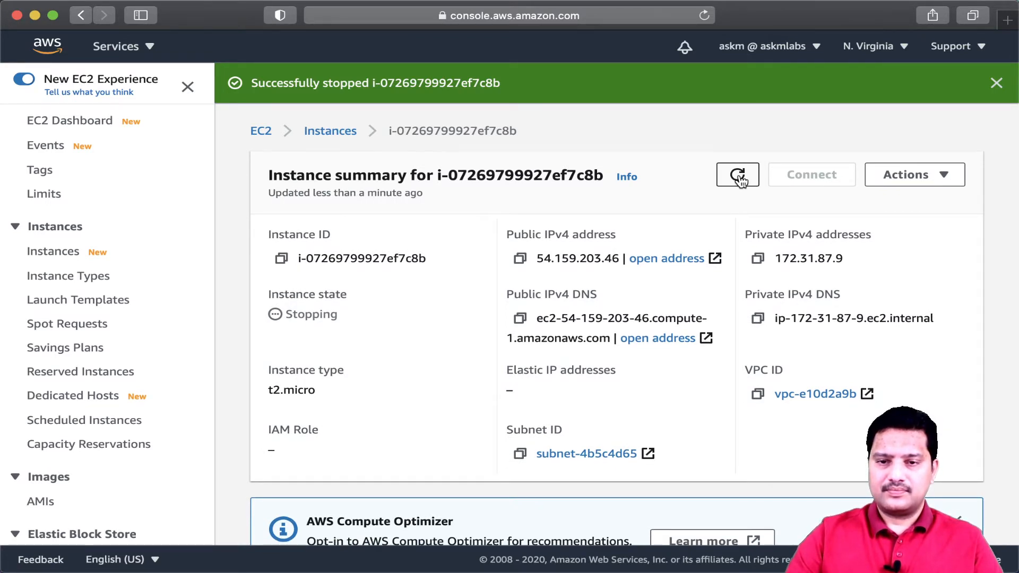
left_click(739, 179)
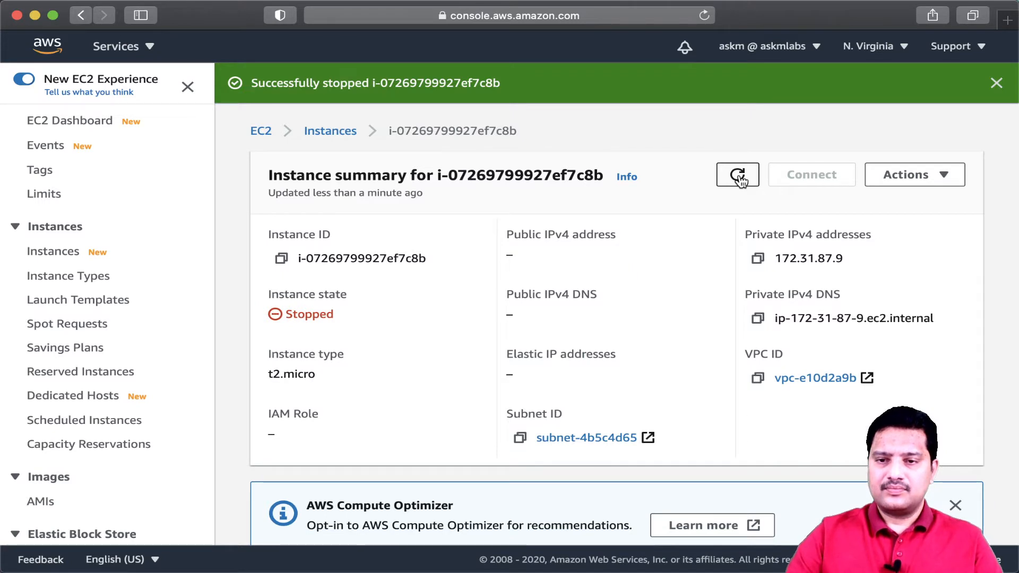
key("ctrl+Tab")
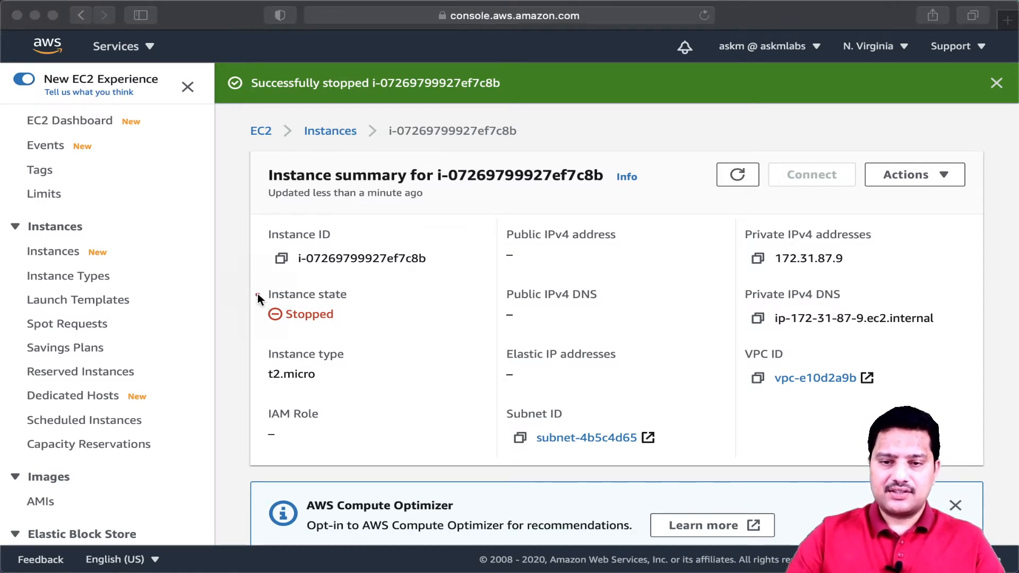
left_click_drag(356, 302, 263, 302)
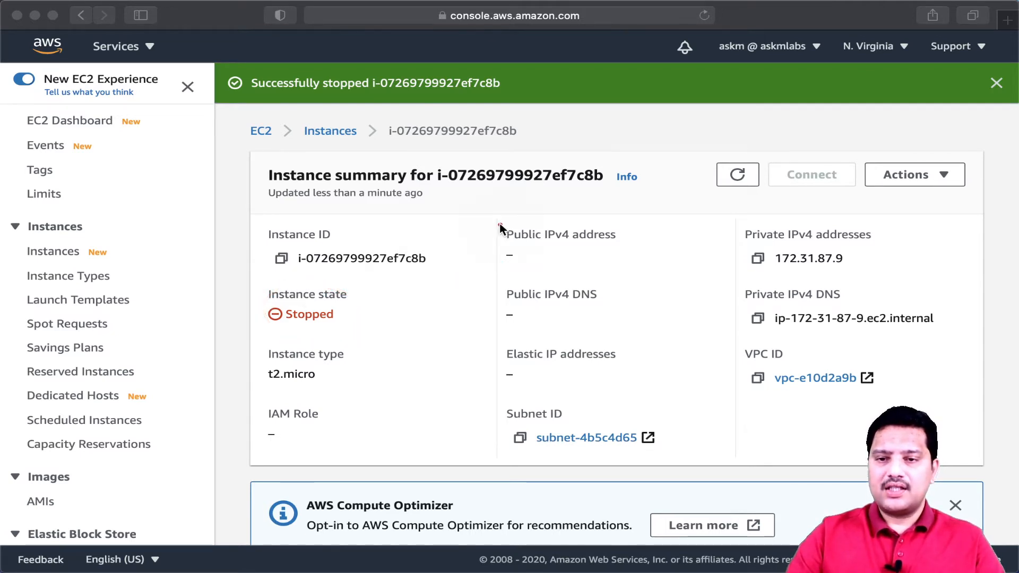
mouse_move(500, 225)
left_mouse_down()
mouse_move(499, 273)
mouse_move(654, 260)
mouse_move(613, 221)
mouse_move(498, 225)
left_mouse_up()
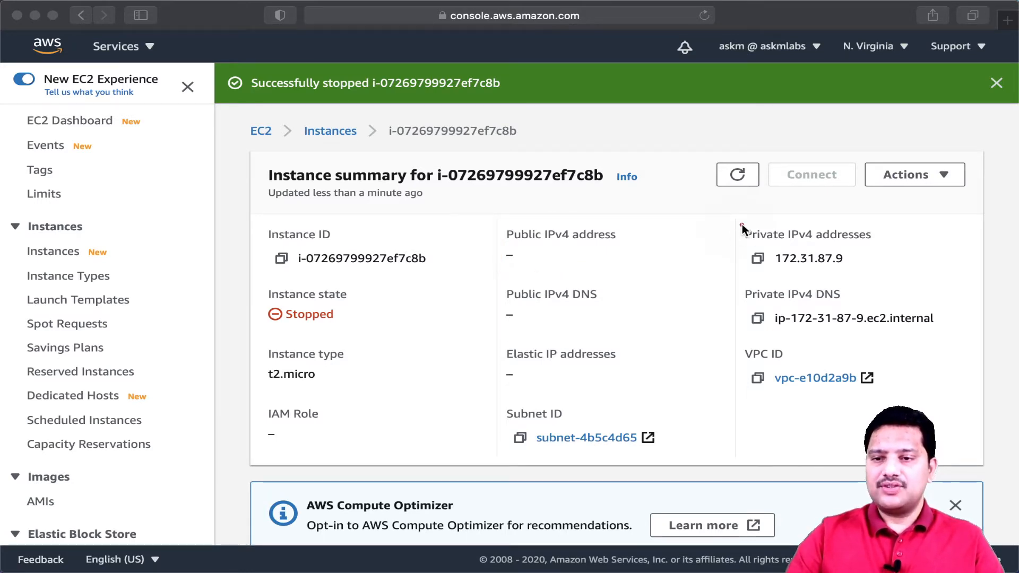
mouse_move(742, 225)
left_mouse_down()
mouse_move(743, 272)
mouse_move(855, 277)
mouse_move(764, 218)
left_mouse_up()
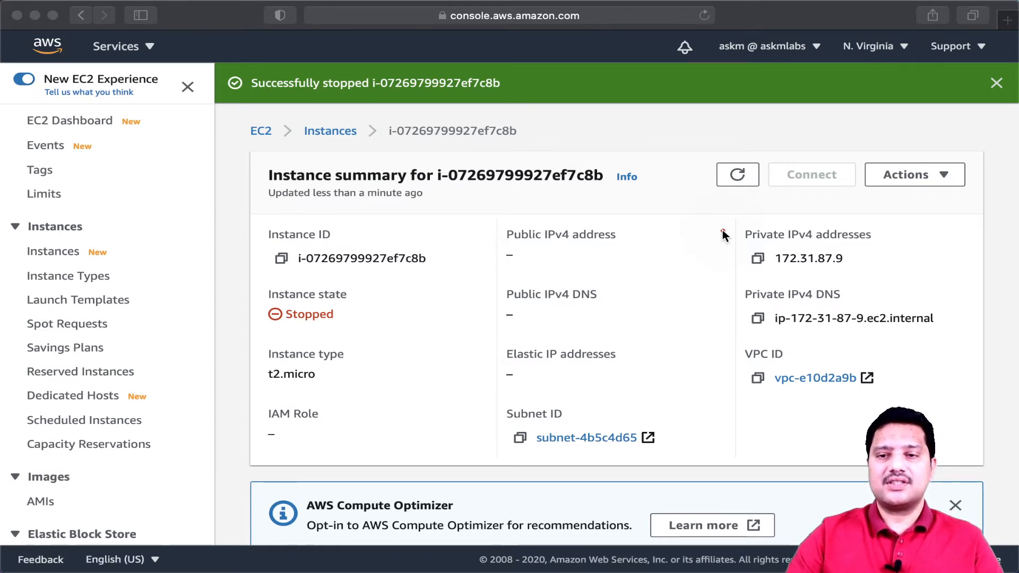
left_click(647, 241)
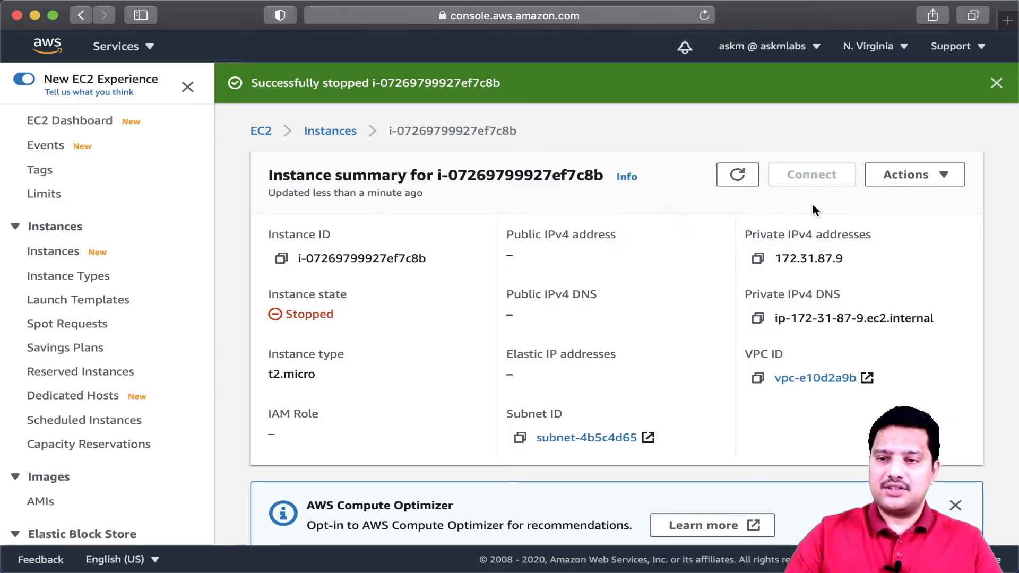
- Start the instance again, dismiss the notification banners and refresh its summary
left_click(943, 176)
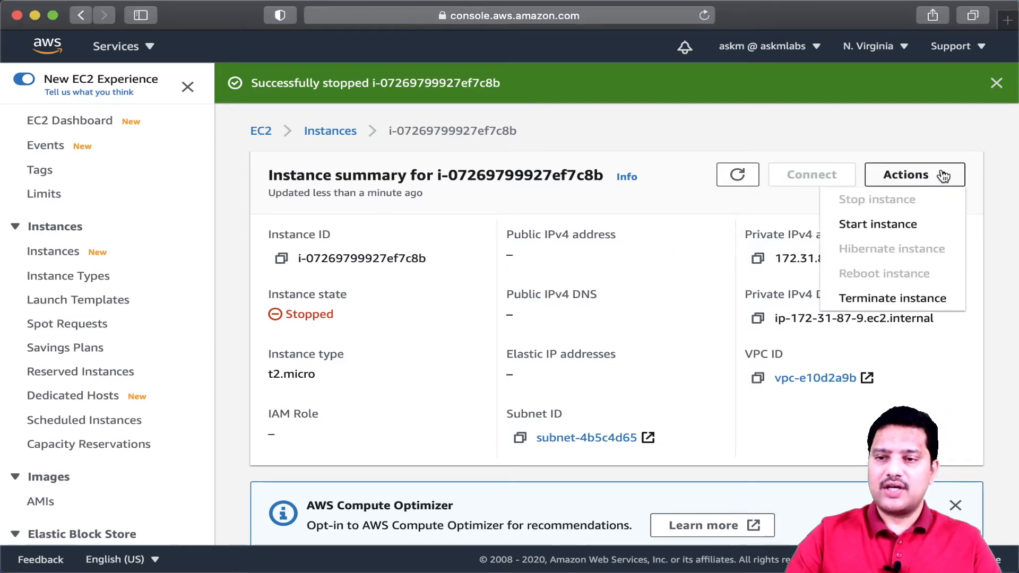
left_click(894, 225)
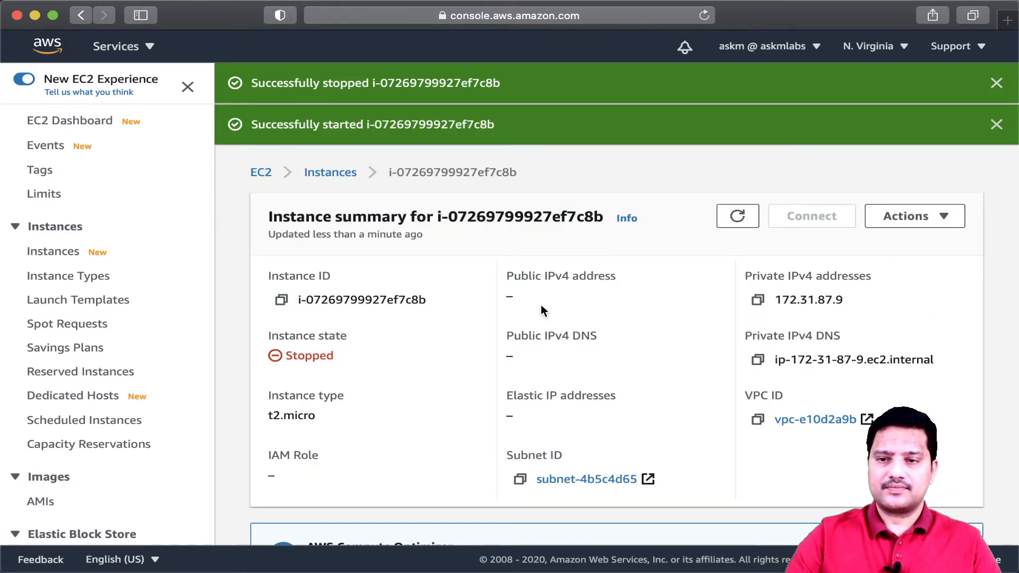
left_click(737, 216)
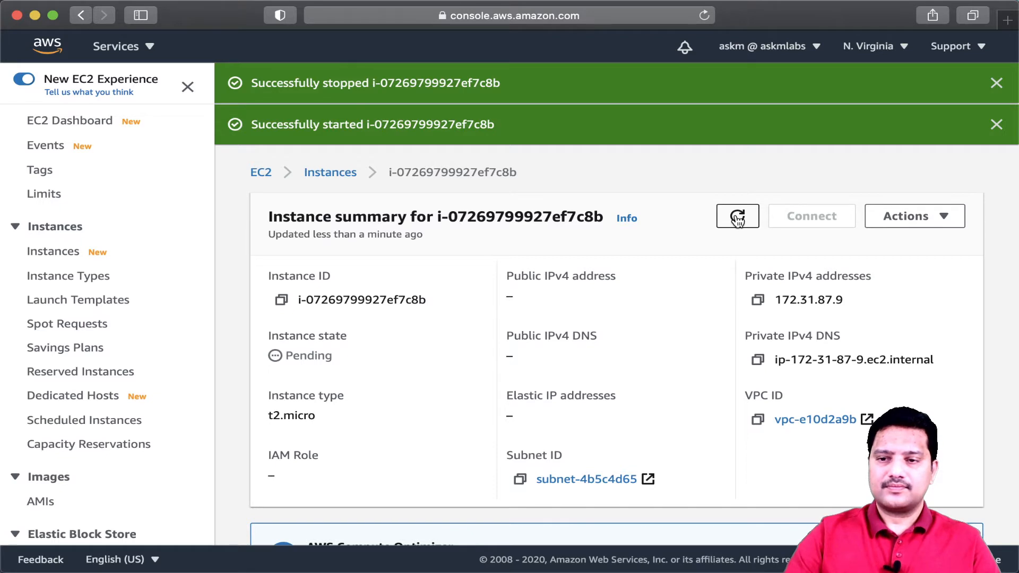
left_click(737, 218)
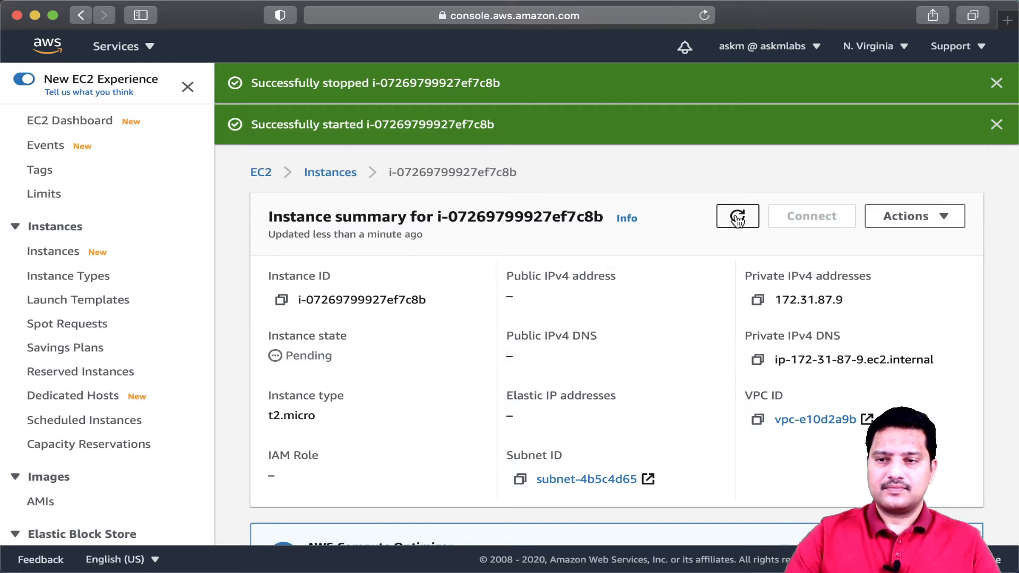
left_click(996, 125)
left_click(997, 84)
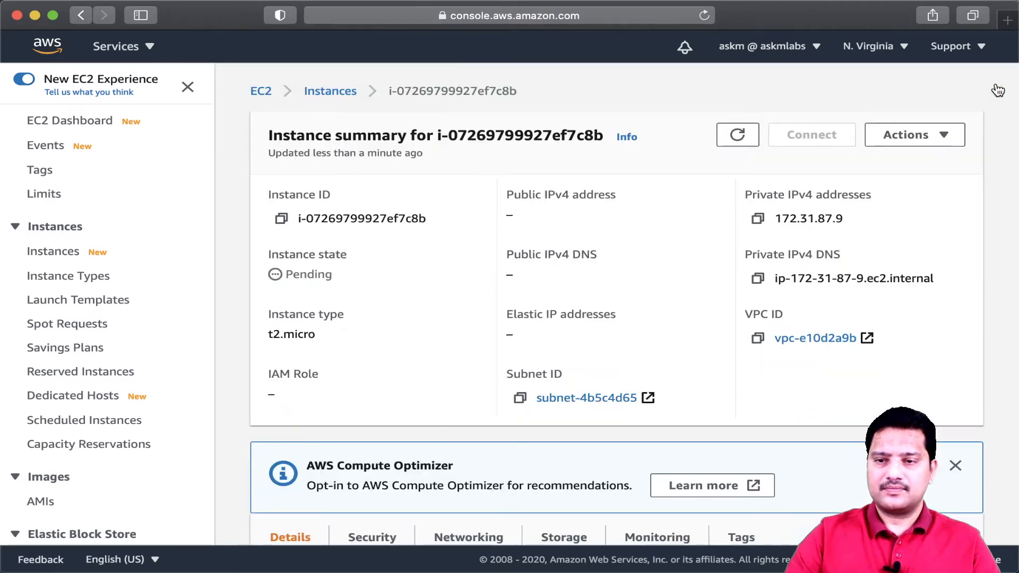
left_click(742, 135)
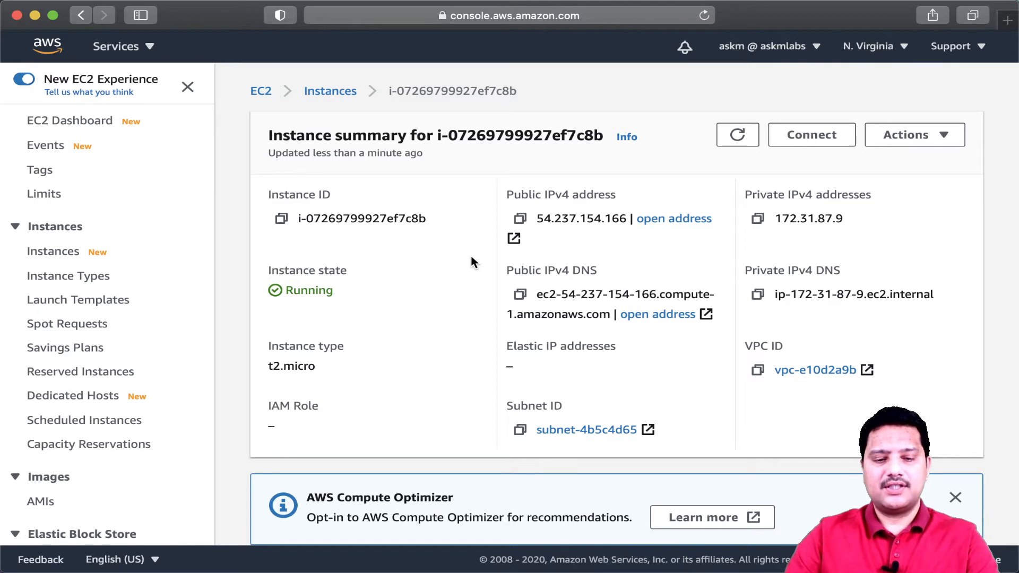
- Copy the instance's new public IPv4 address from the summary page and return to the terminal
key("ctrl+Tab")
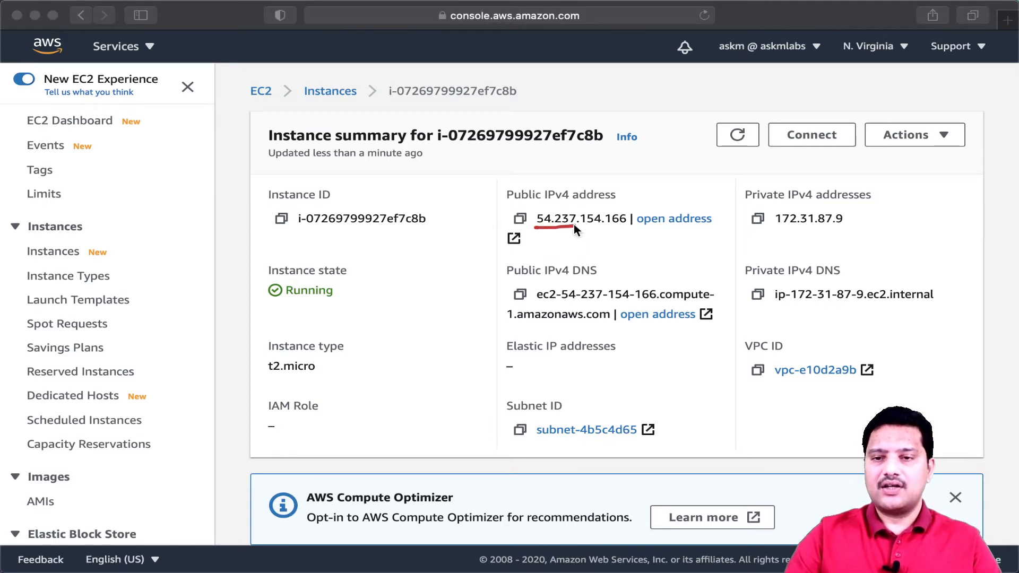
left_click_drag(574, 225, 628, 226)
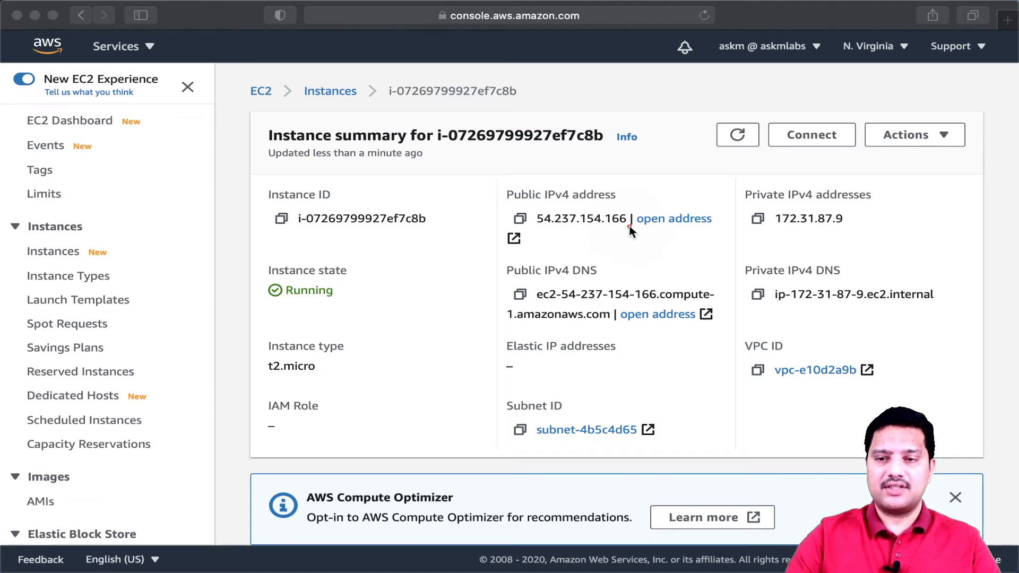
key("ctrl+Tab")
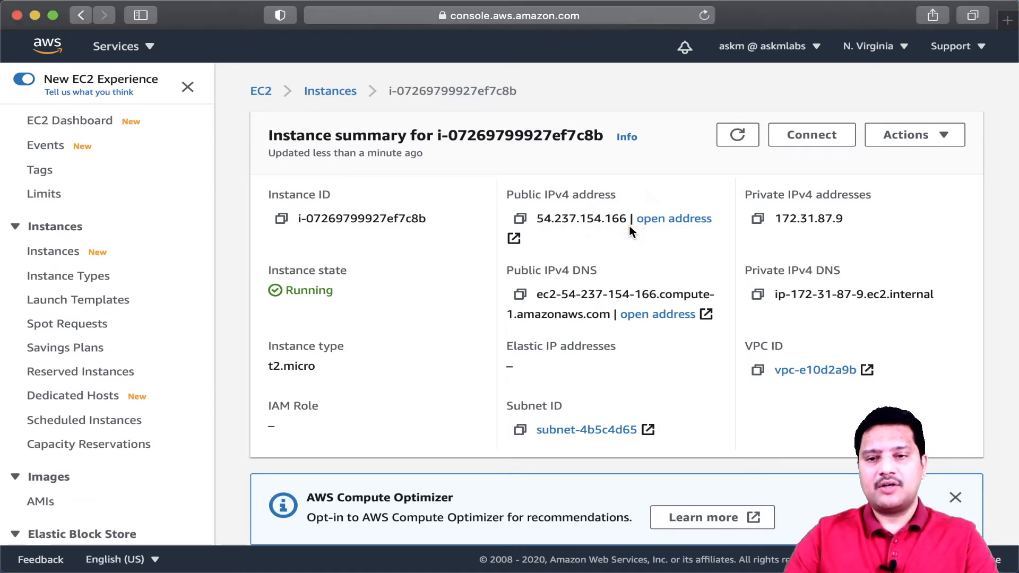
left_click(520, 220)
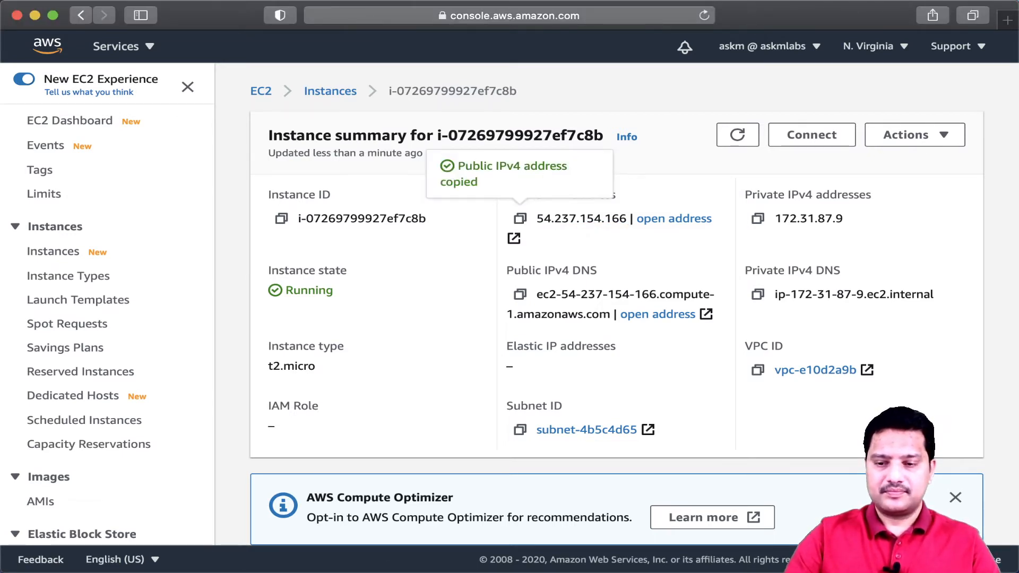
key("super+Tab")
- Rerun the previous SSH command with the new public address 54.237.154.166 and answer yes to trust the host
key("Up")
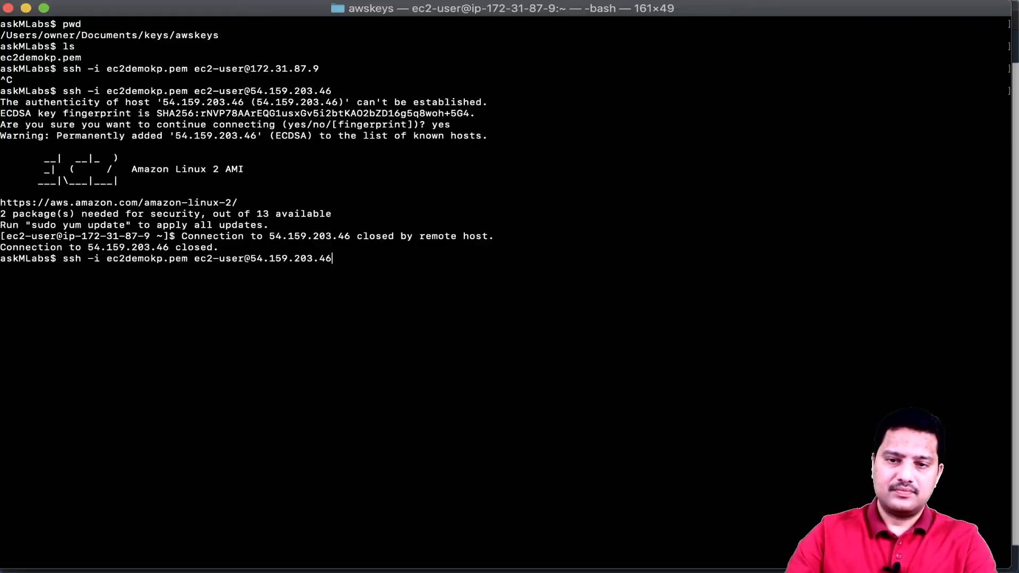
key("BackSpace")
key("BackSpace")
key("BackSpace")
key("BackSpace")
key("BackSpace")
key("BackSpace")
key("BackSpace")
key("BackSpace")
key("BackSpace")
key("BackSpace")
key("BackSpace")
key("BackSpace")
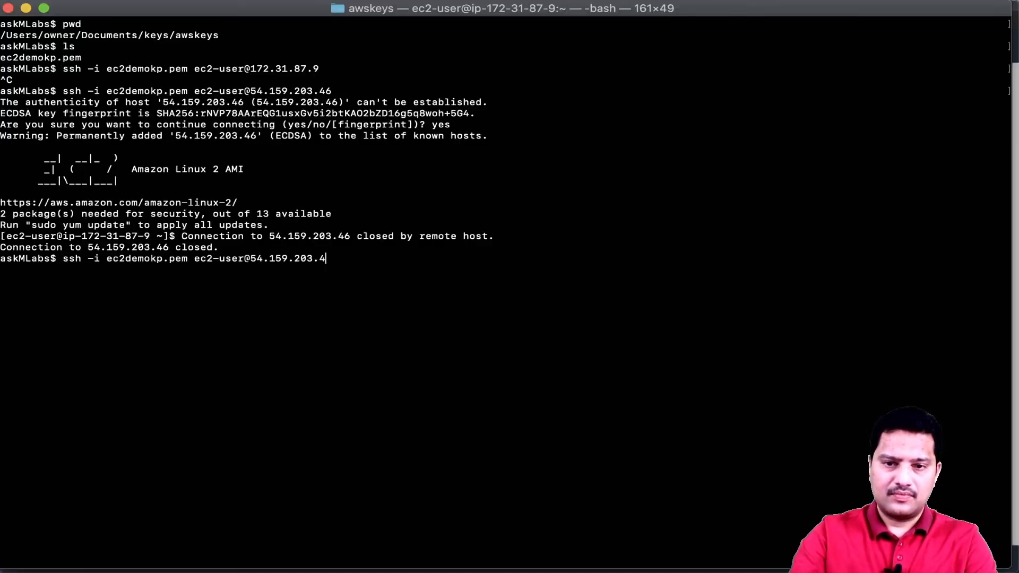
key("BackSpace")
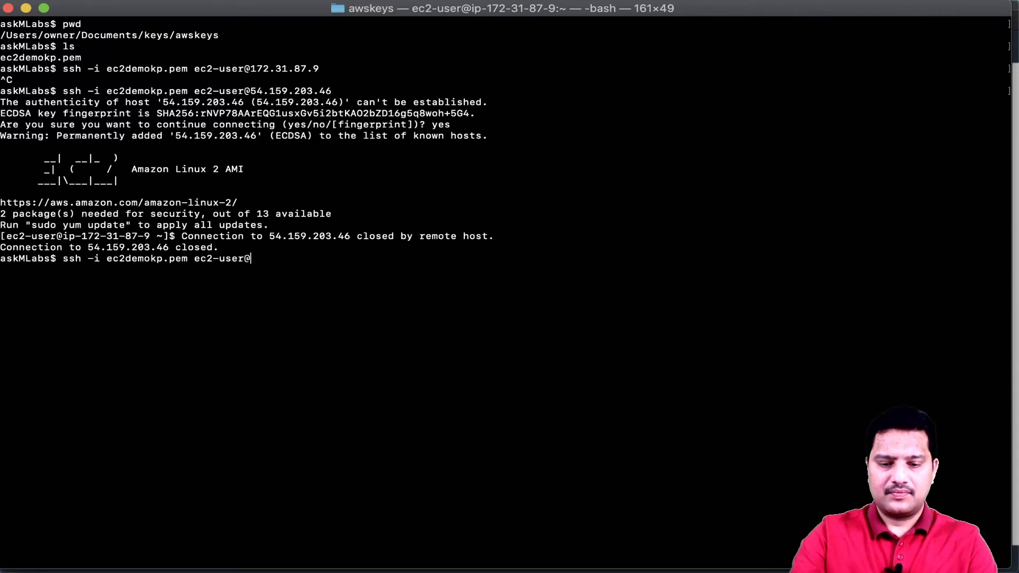
key("super+v")
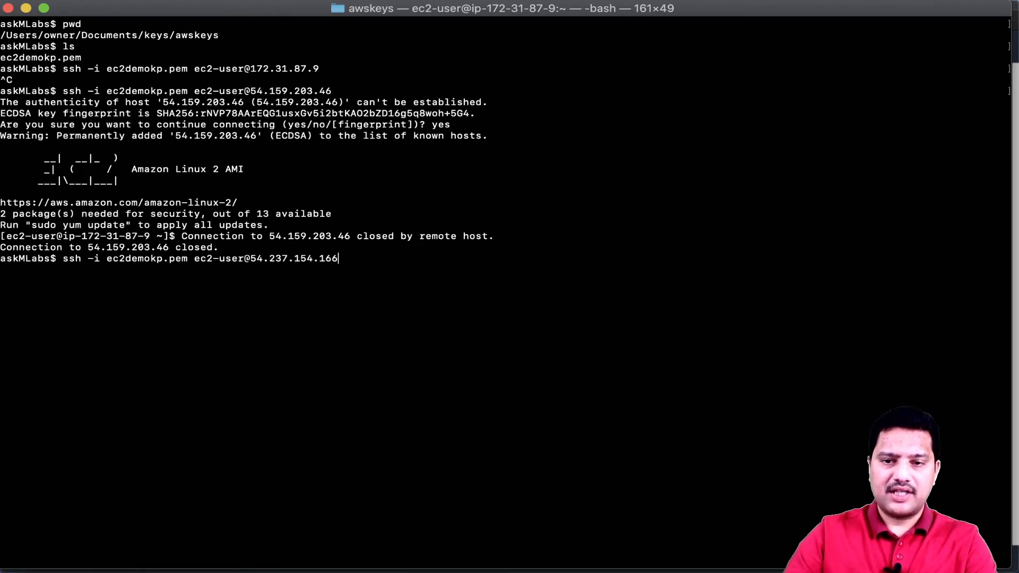
key("Return")
type("yes")
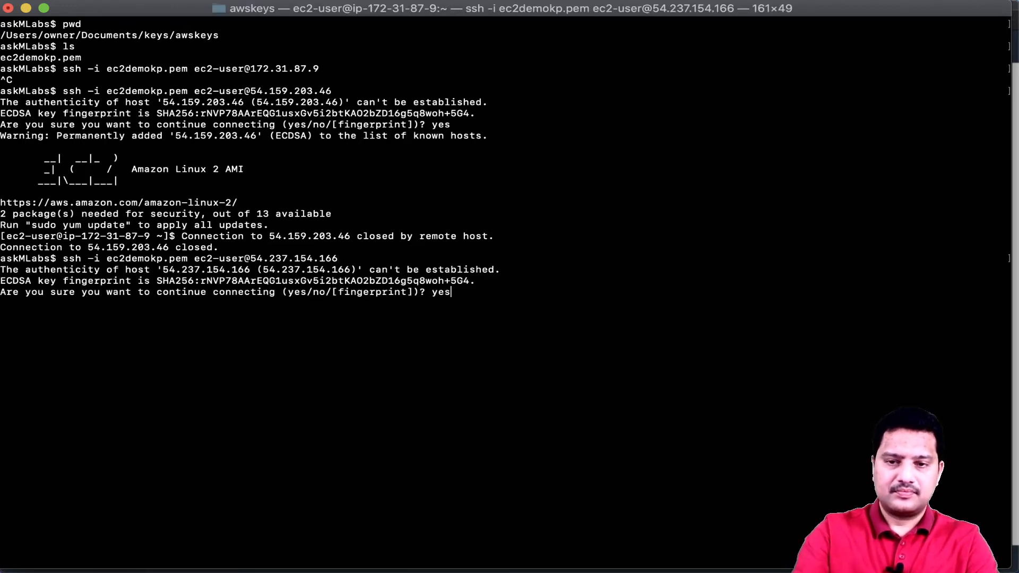
key("Return")
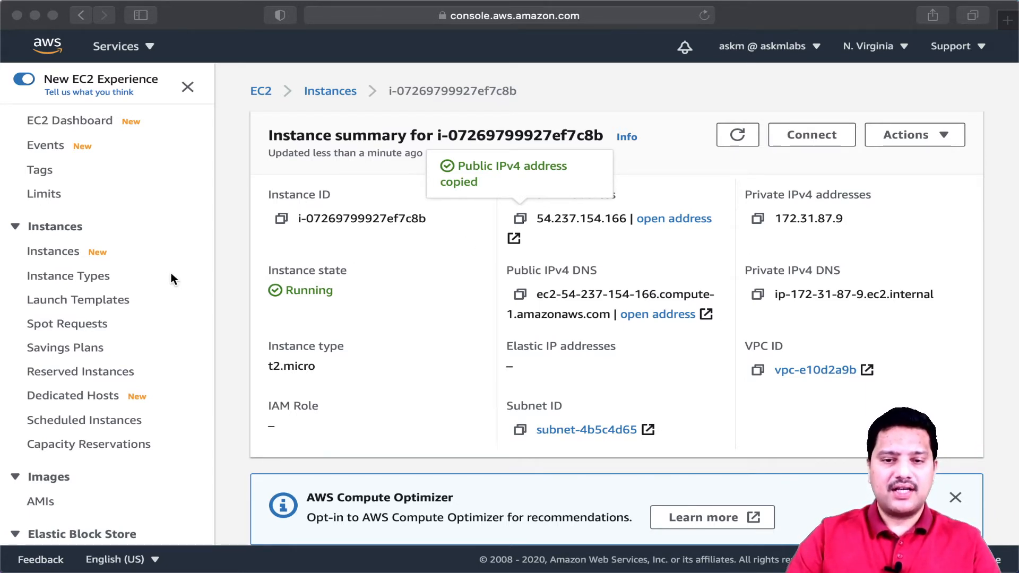
- Open the Elastic IPs page under Network & Security
scroll(171, 274, "down", 5)
scroll(171, 274, "down", 5)
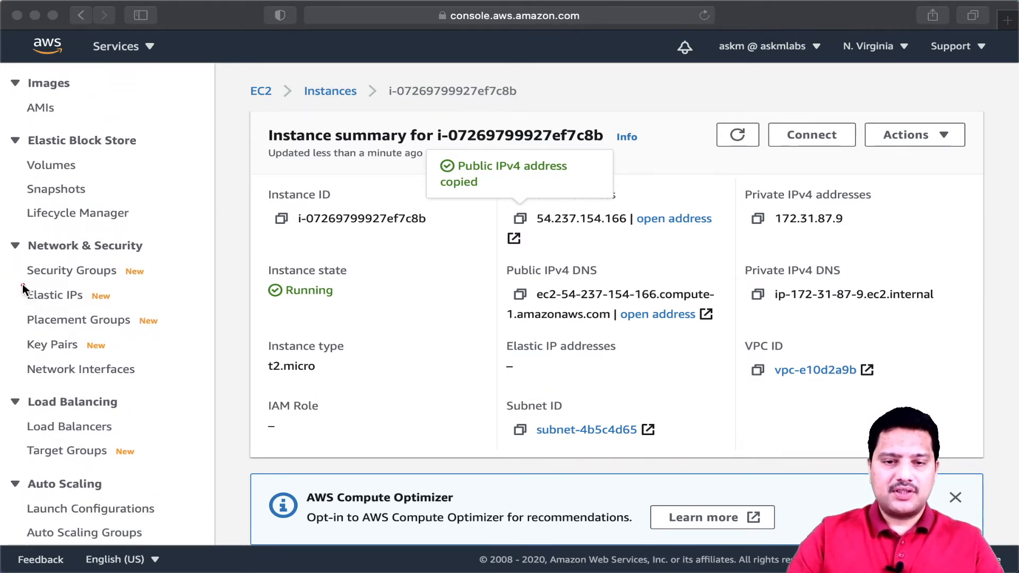
mouse_move(23, 284)
left_mouse_down()
mouse_move(24, 307)
mouse_move(111, 308)
left_mouse_up()
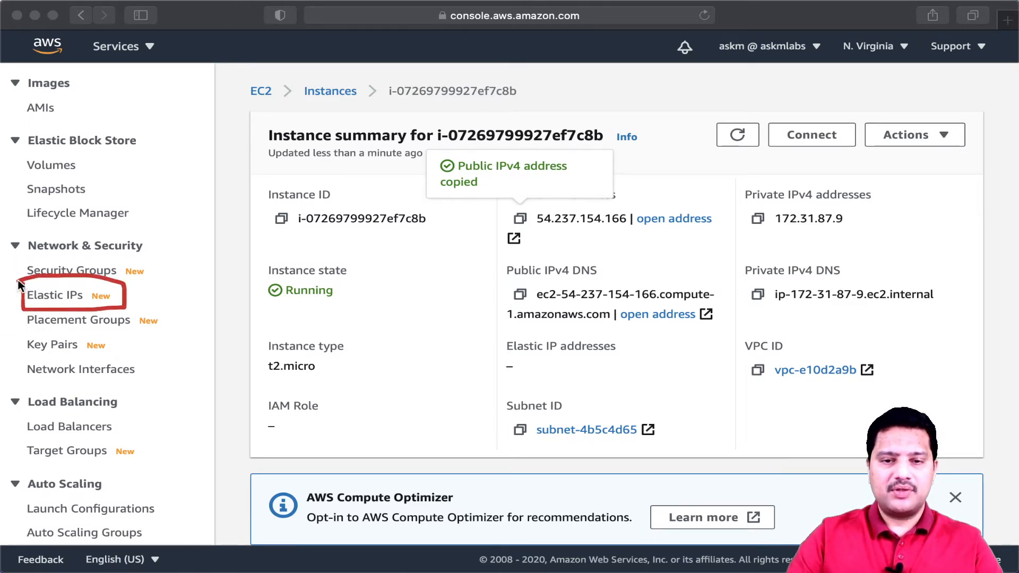
left_click_drag(30, 254, 145, 254)
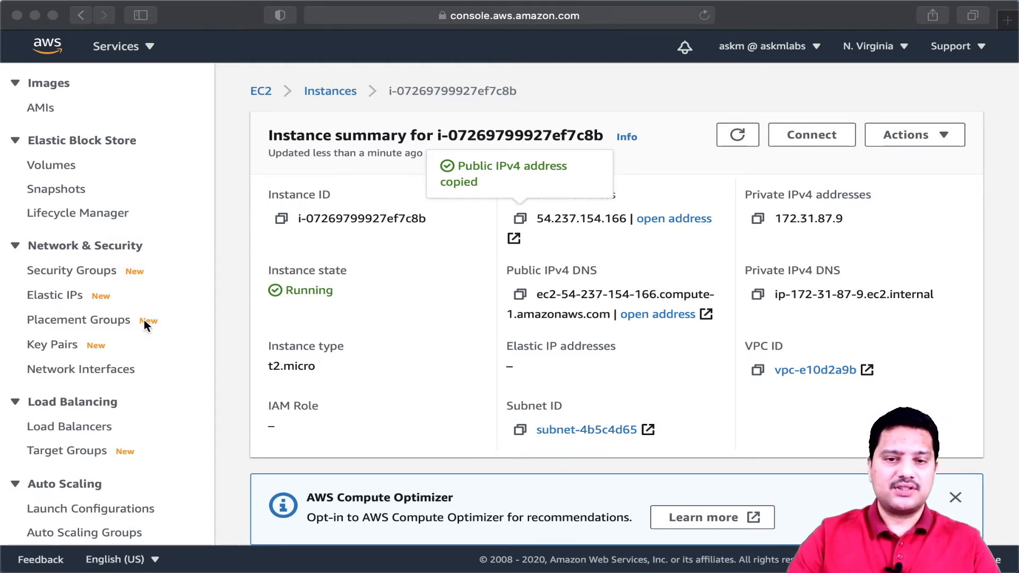
left_click(65, 296)
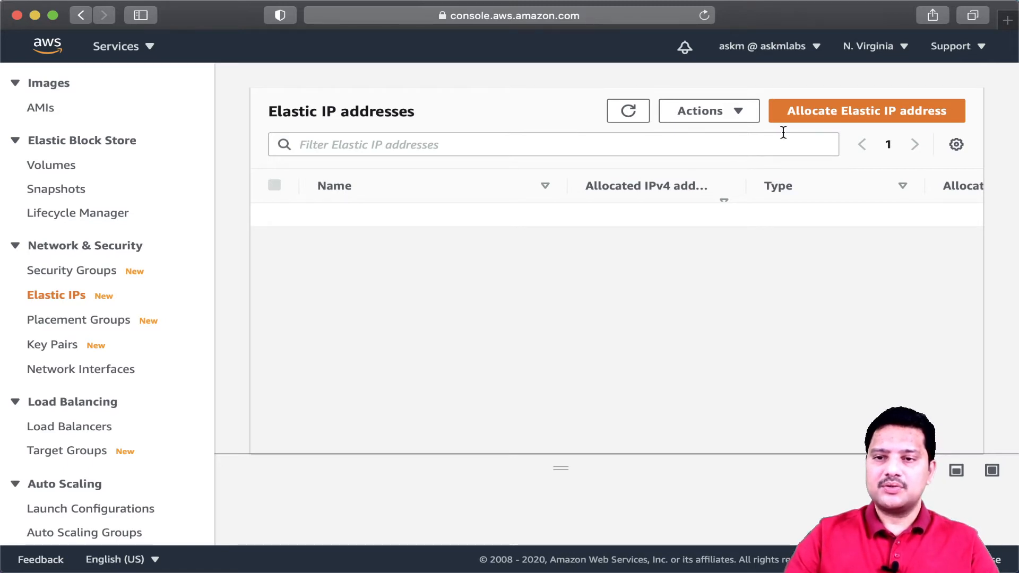
- Allocate a new Elastic IP address from Amazon's pool of IPv4 addresses in us-east-1
left_click(860, 117)
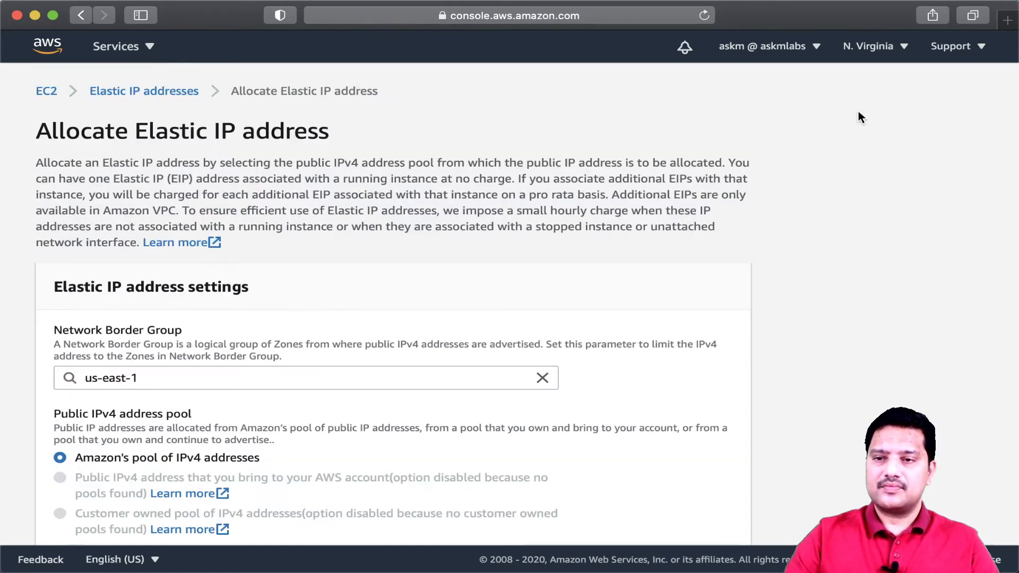
scroll(587, 246, "down", 3)
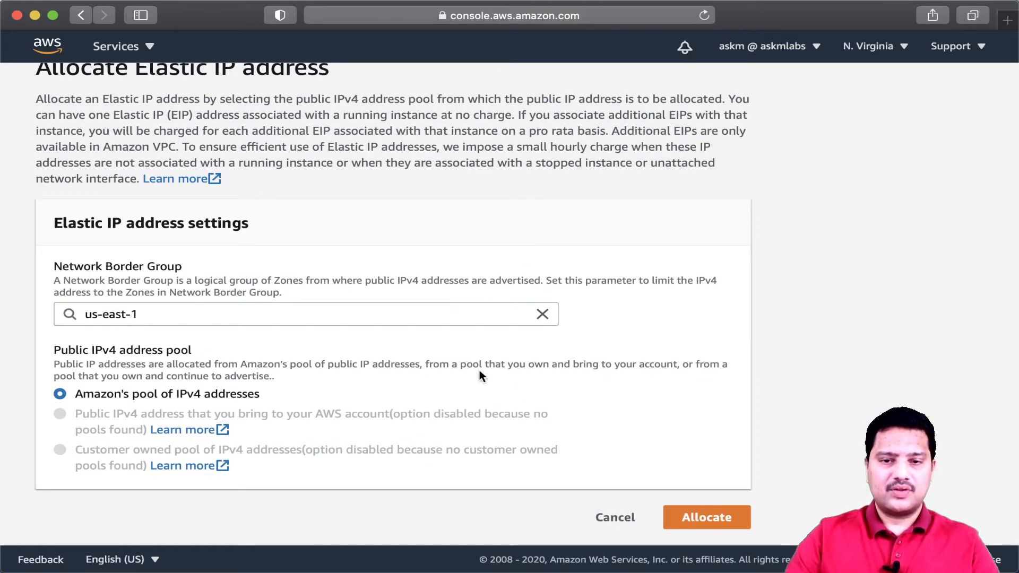
left_click(706, 519)
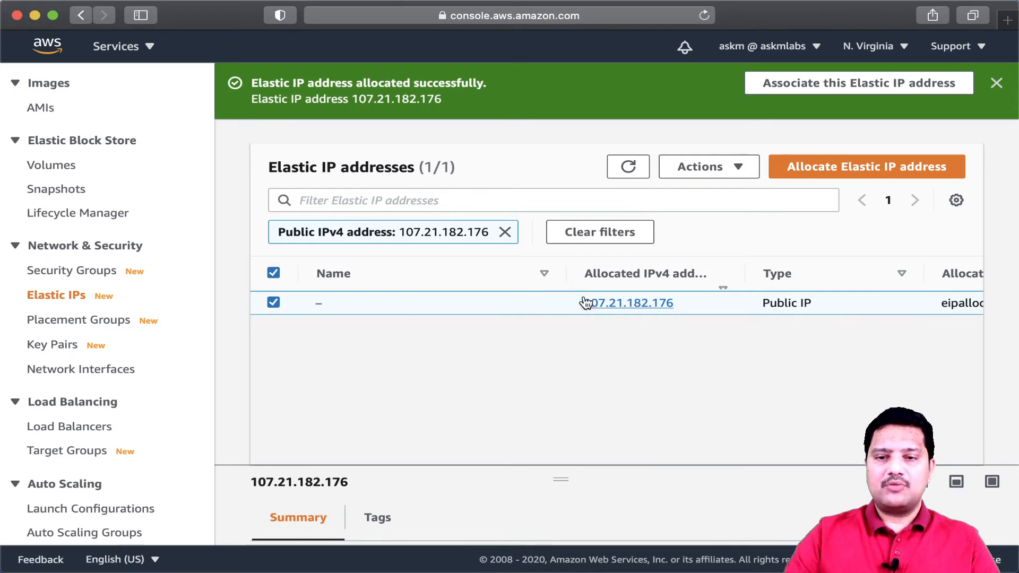
left_click(615, 304)
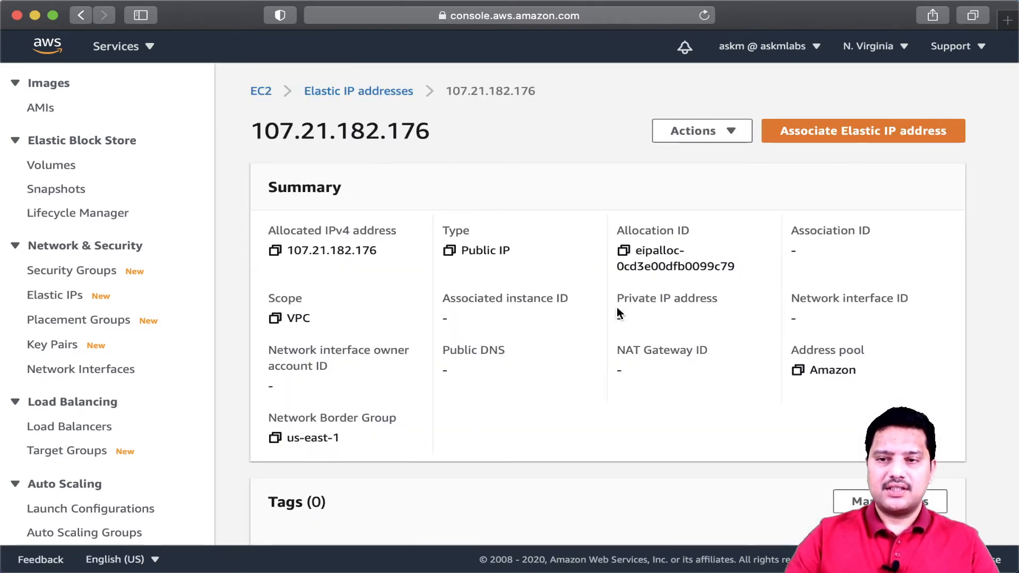
left_click(723, 137)
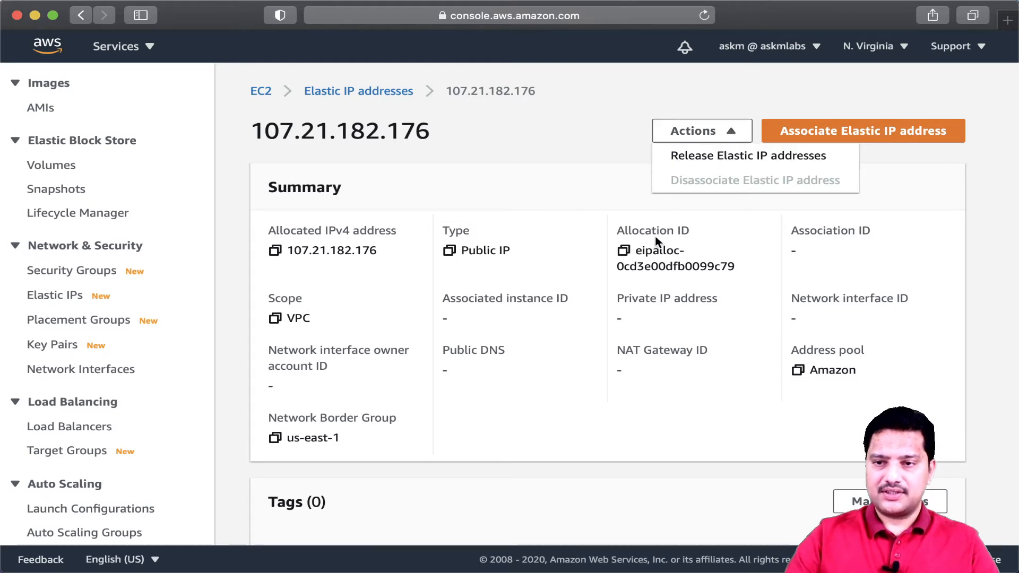
left_click(632, 402)
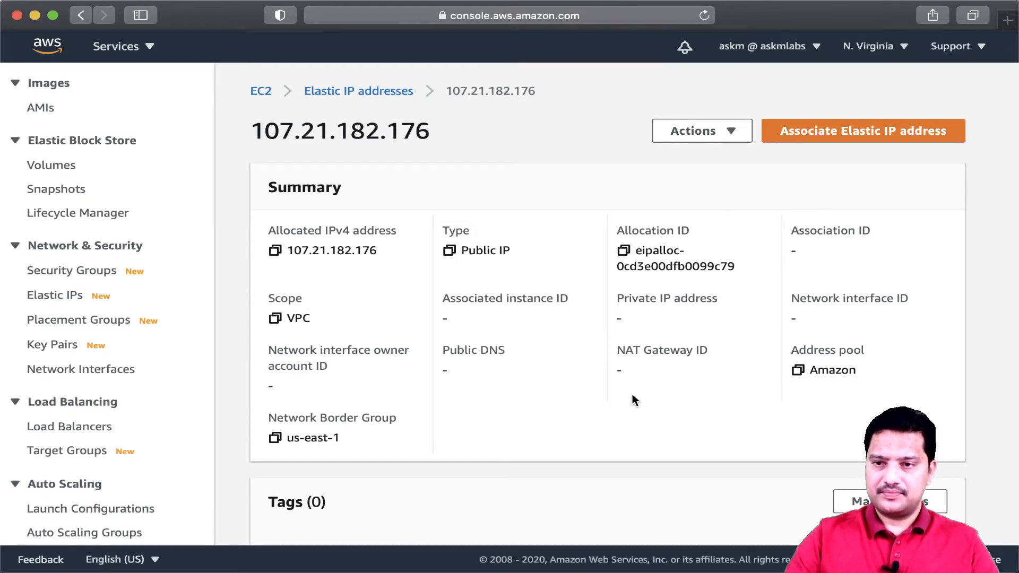
left_click(881, 136)
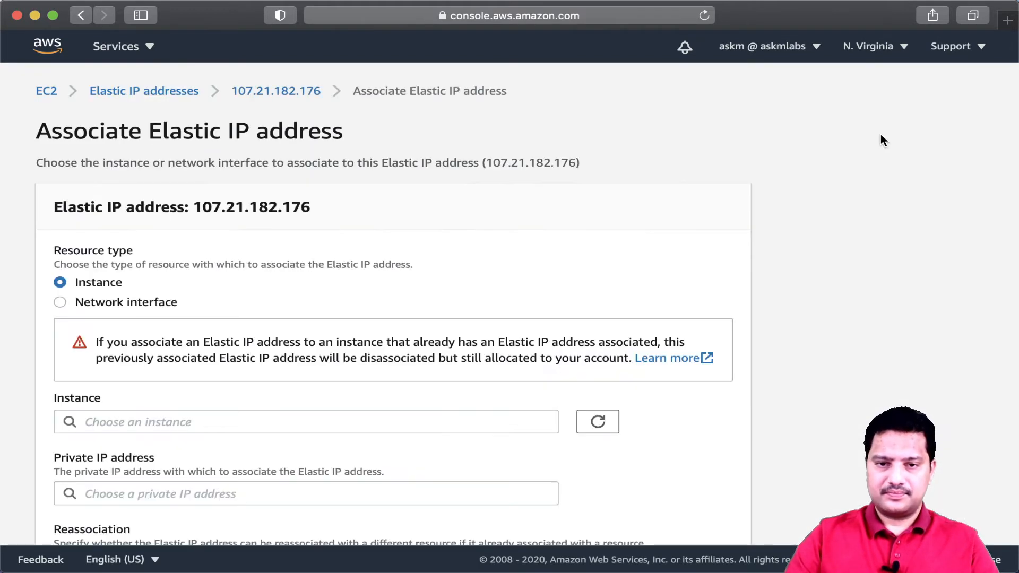
scroll(484, 242, "down", 4)
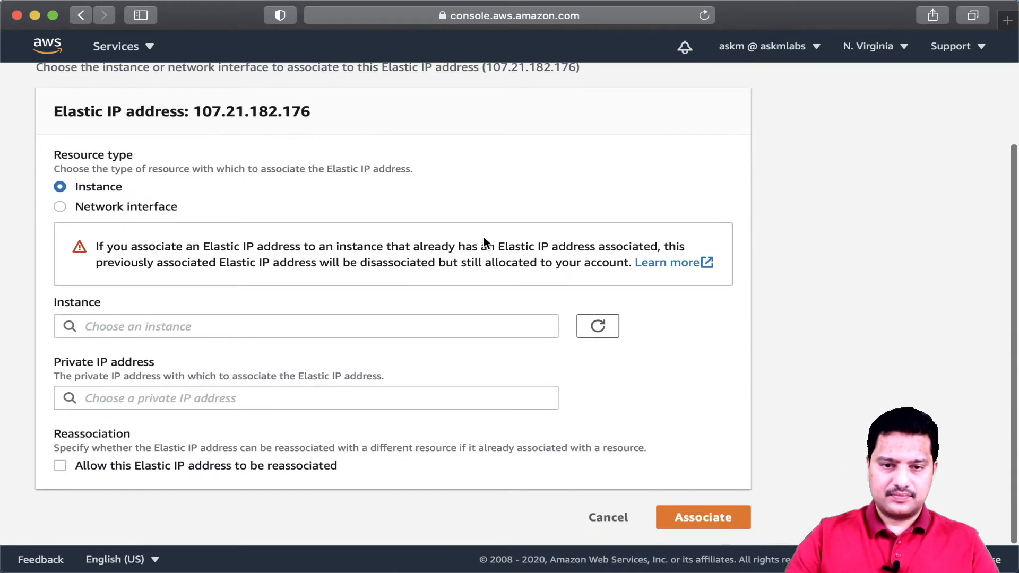
left_click(194, 333)
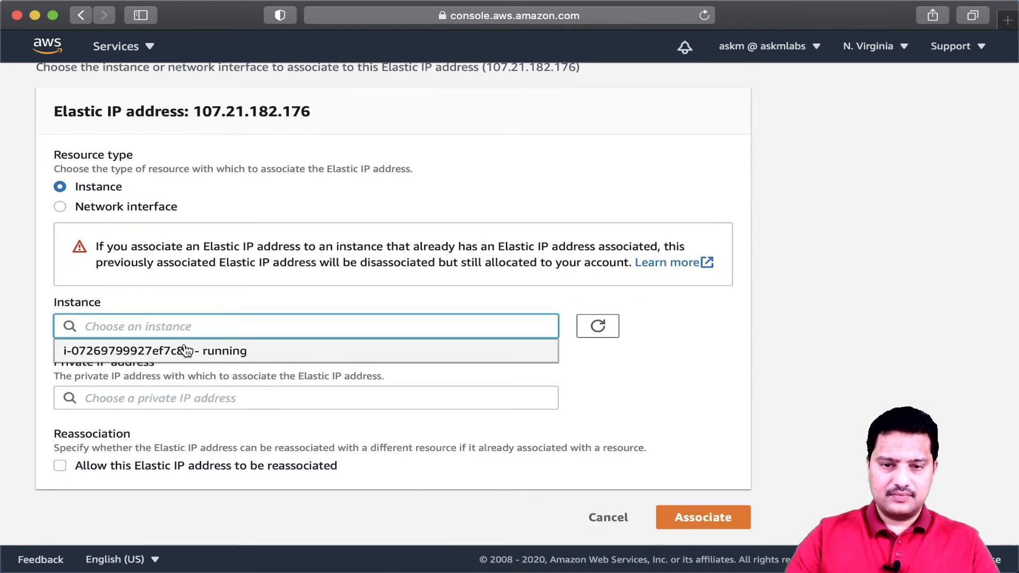
left_click(196, 353)
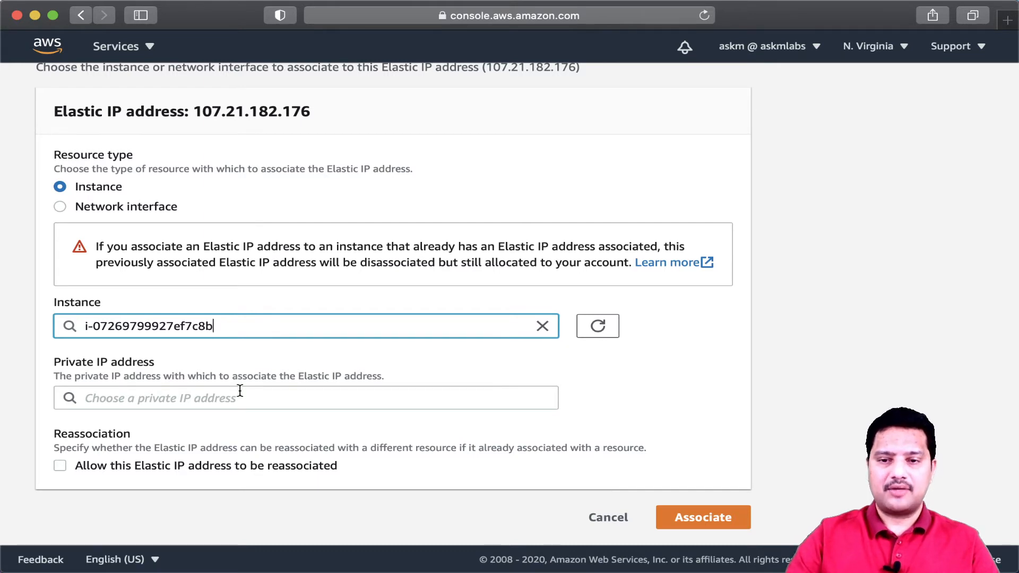
key("ctrl+a")
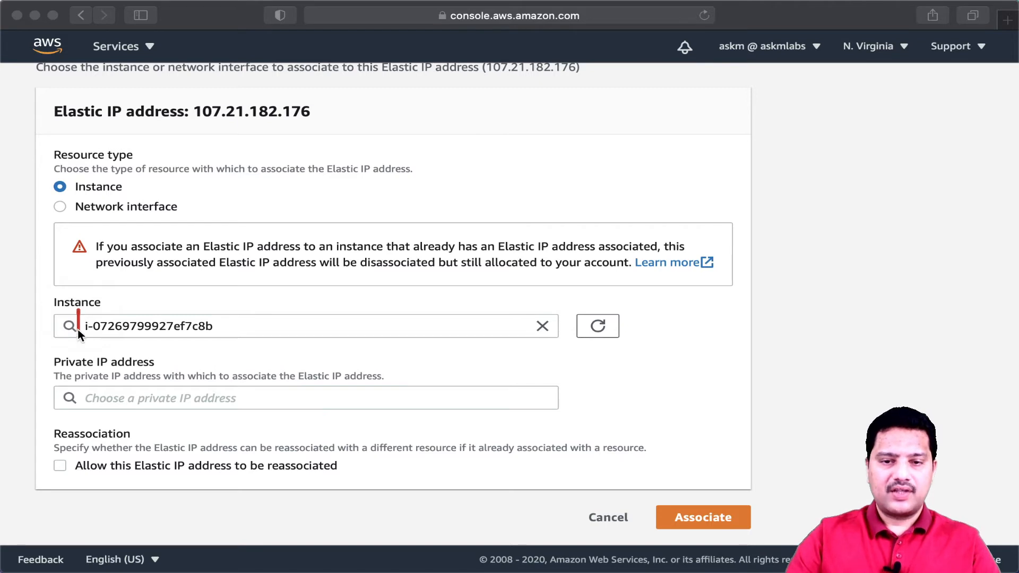
mouse_move(77, 329)
left_mouse_down()
mouse_move(243, 345)
mouse_move(104, 303)
mouse_move(75, 308)
left_mouse_up()
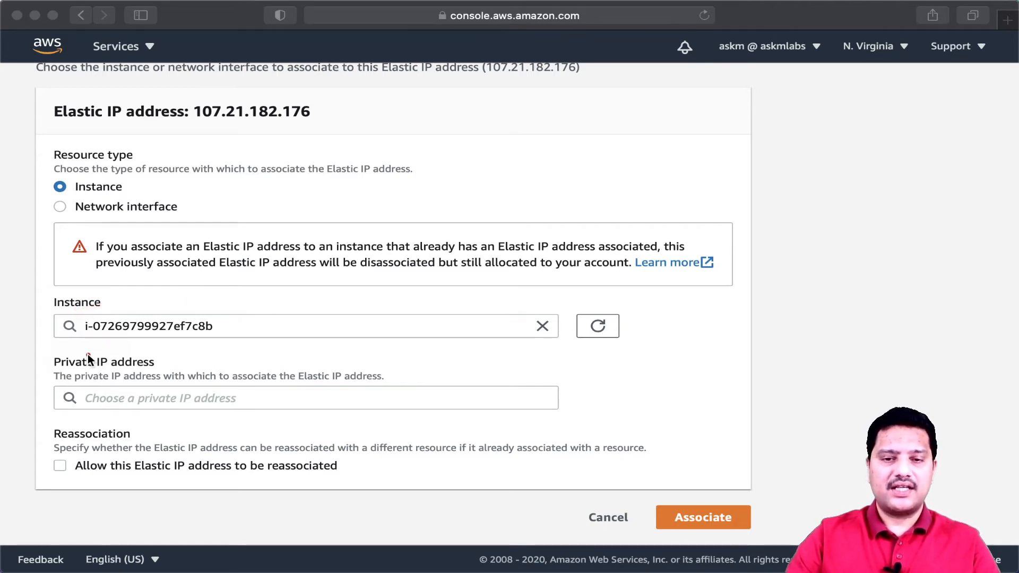
left_click_drag(59, 366, 60, 371)
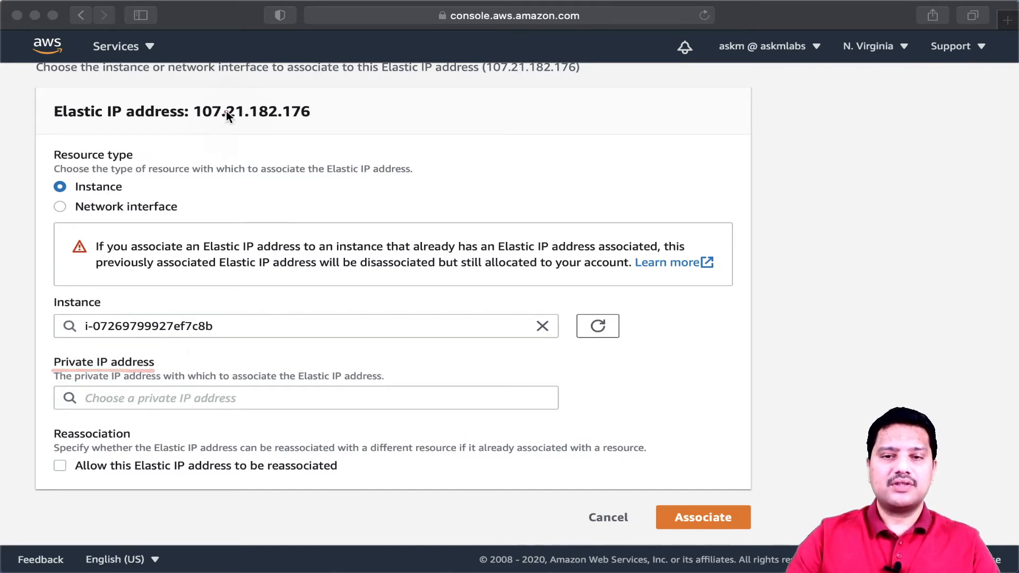
left_click_drag(305, 119, 310, 116)
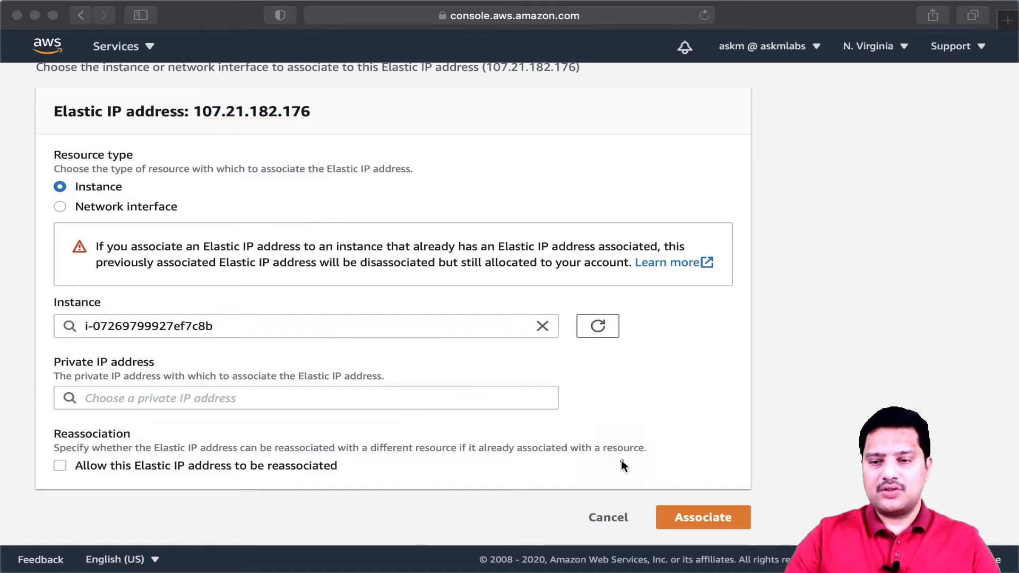
left_click(693, 515)
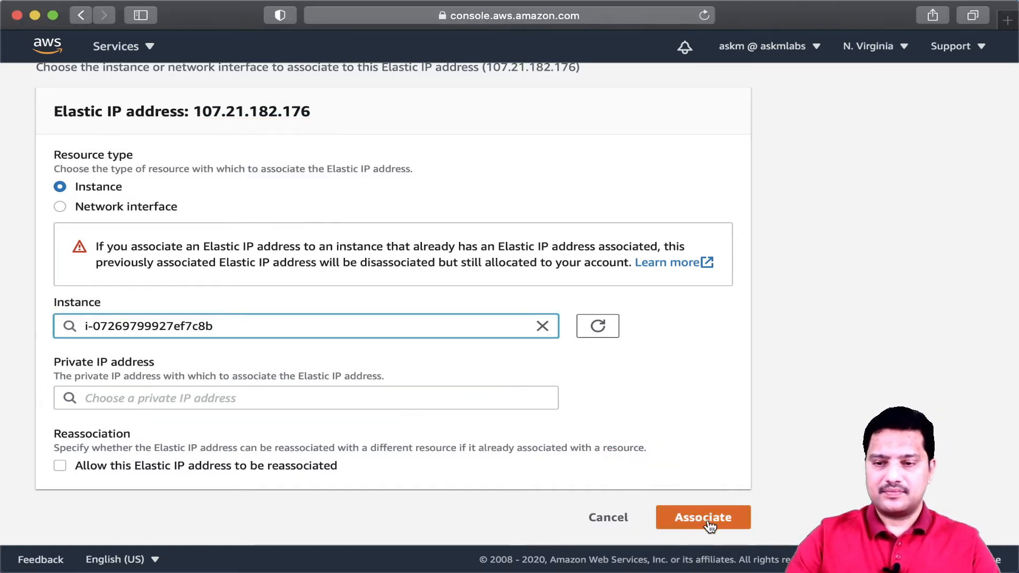
left_click(696, 516)
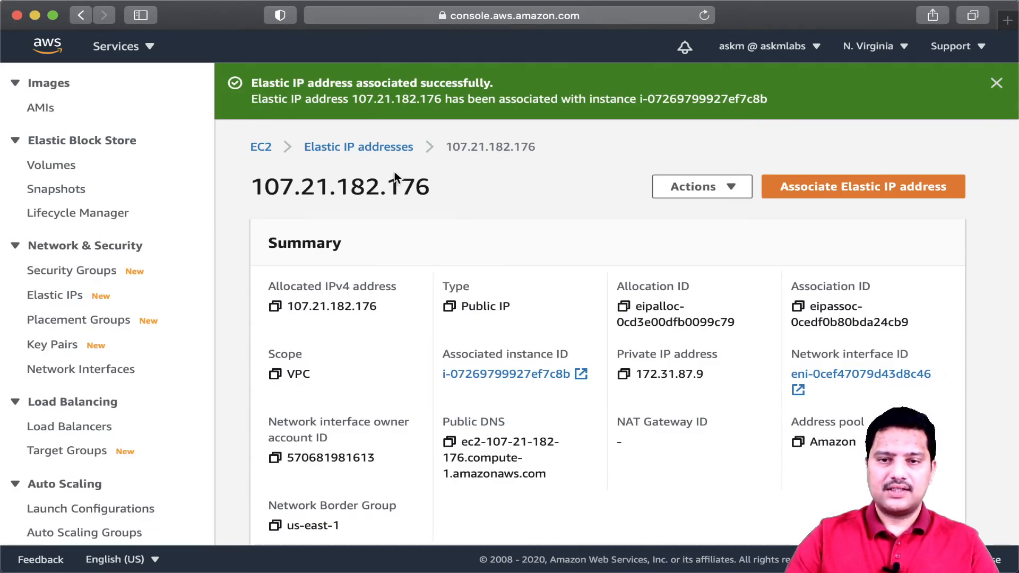
- Open the running instance's summary from the EC2 dashboard and copy its public IPv4 address
left_click(267, 150)
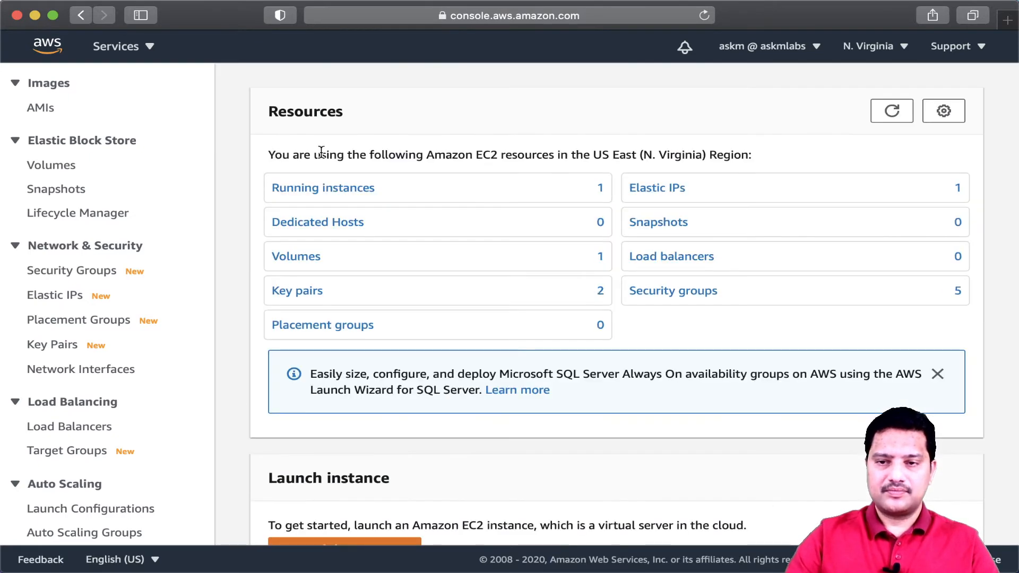
left_click(370, 192)
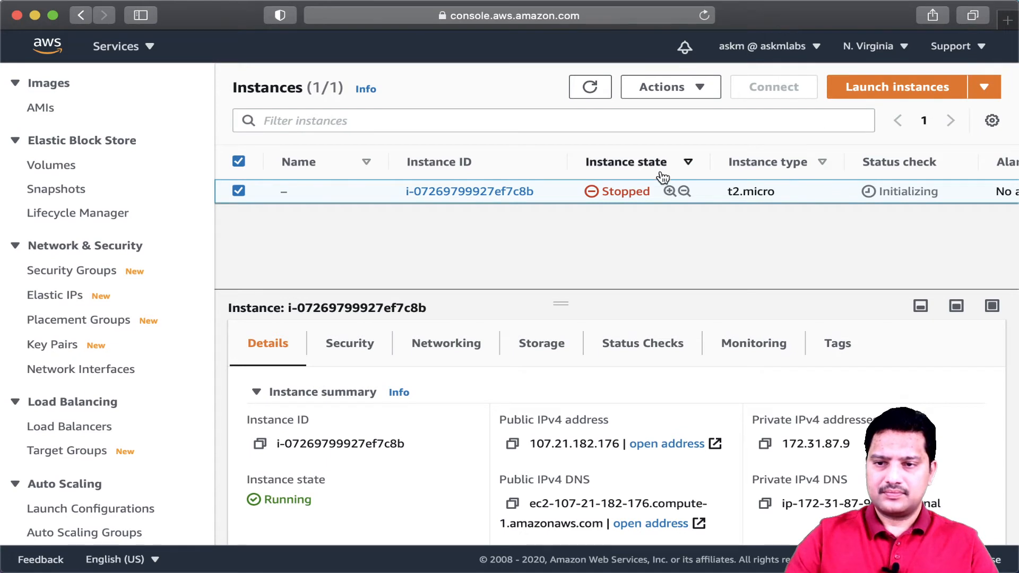
left_click(498, 195)
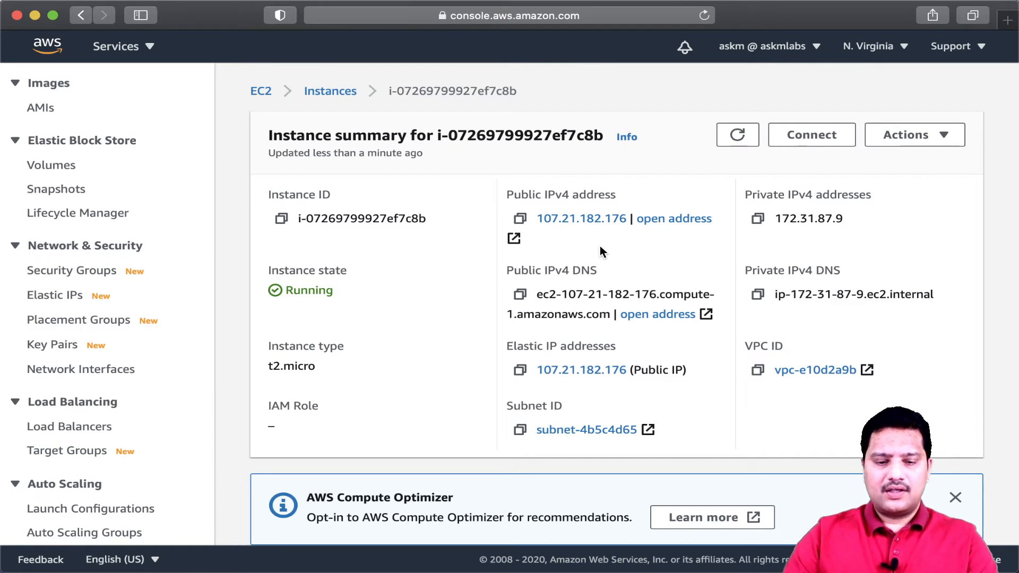
key("ctrl+a")
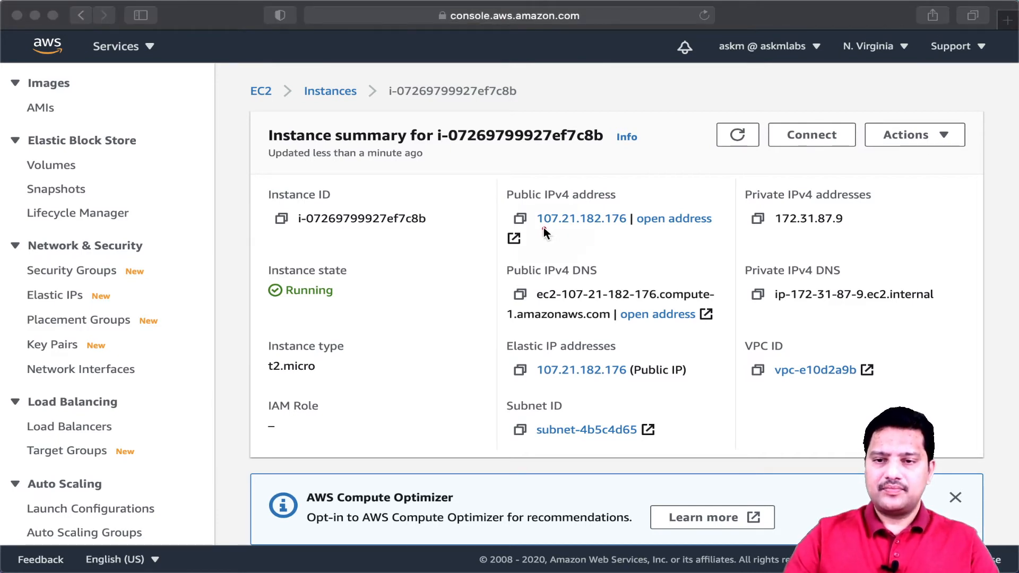
left_click_drag(543, 227, 572, 227)
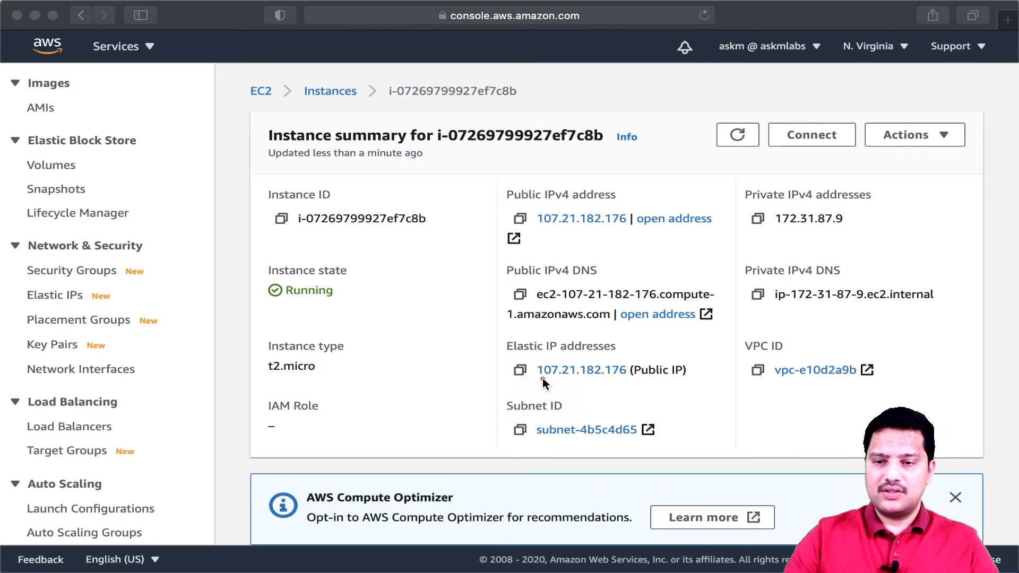
left_click_drag(539, 378, 627, 379)
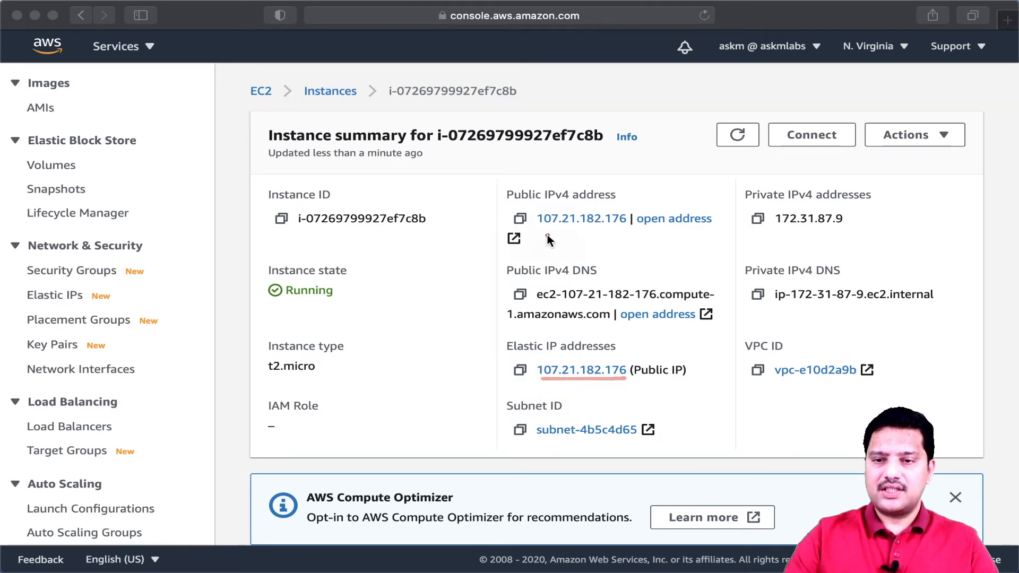
left_click_drag(539, 229, 599, 230)
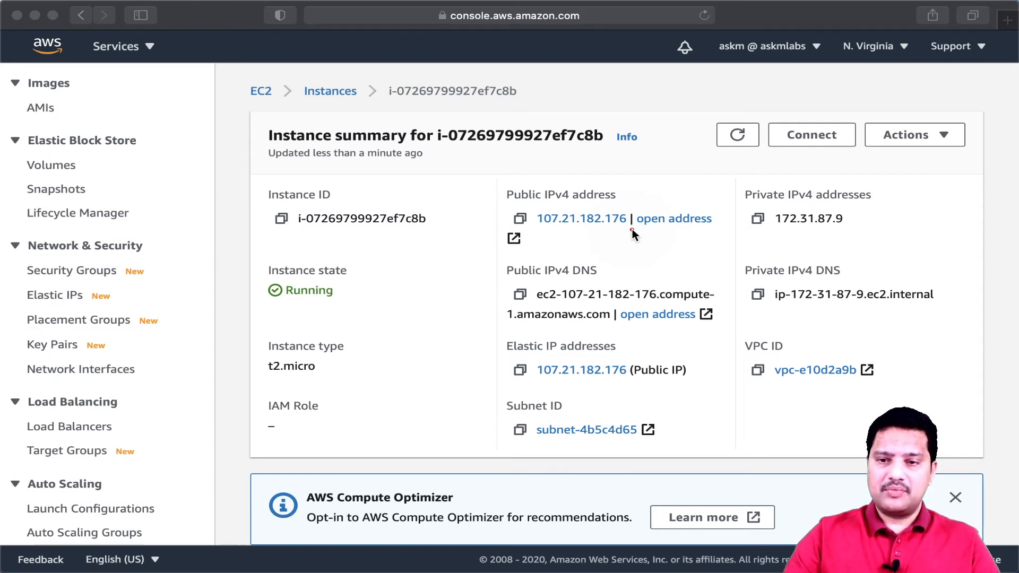
left_click(580, 245)
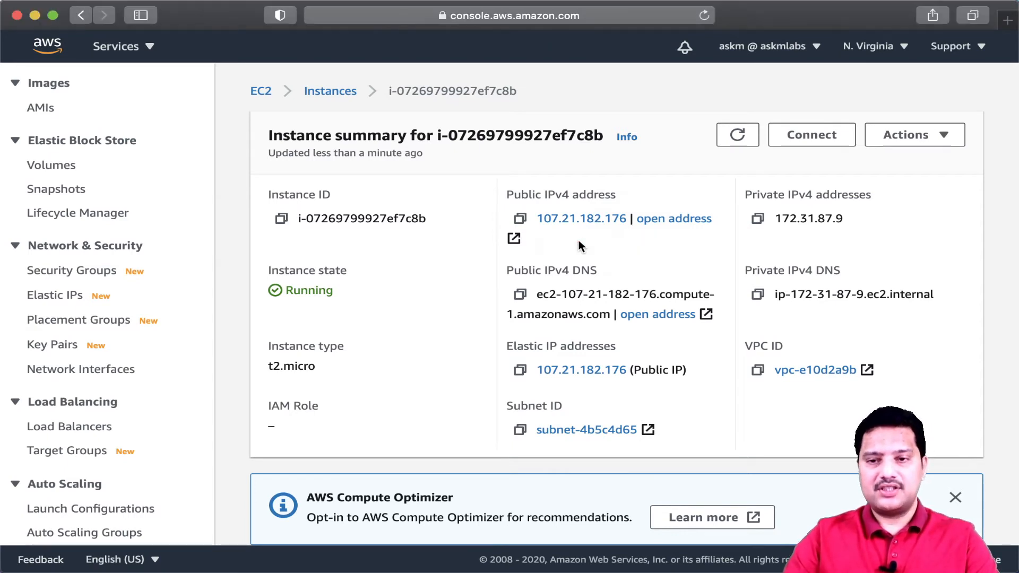
left_click(531, 223)
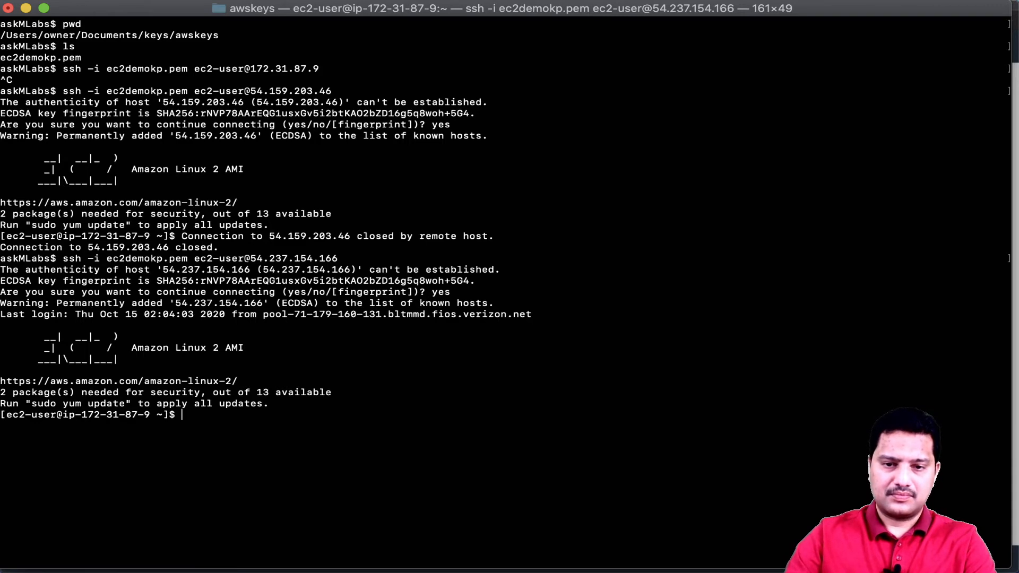
triple_click(279, 435)
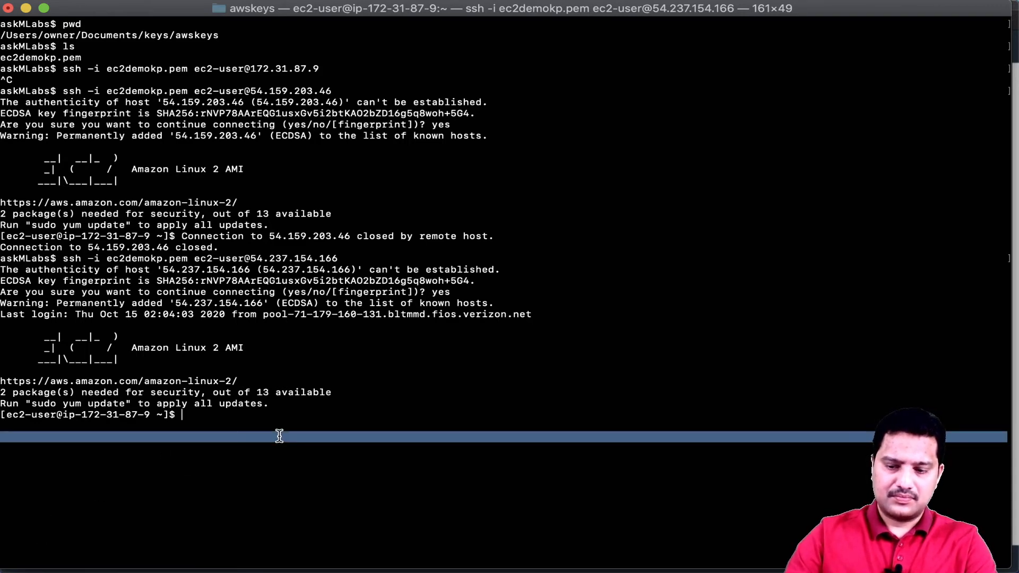
left_click(279, 436)
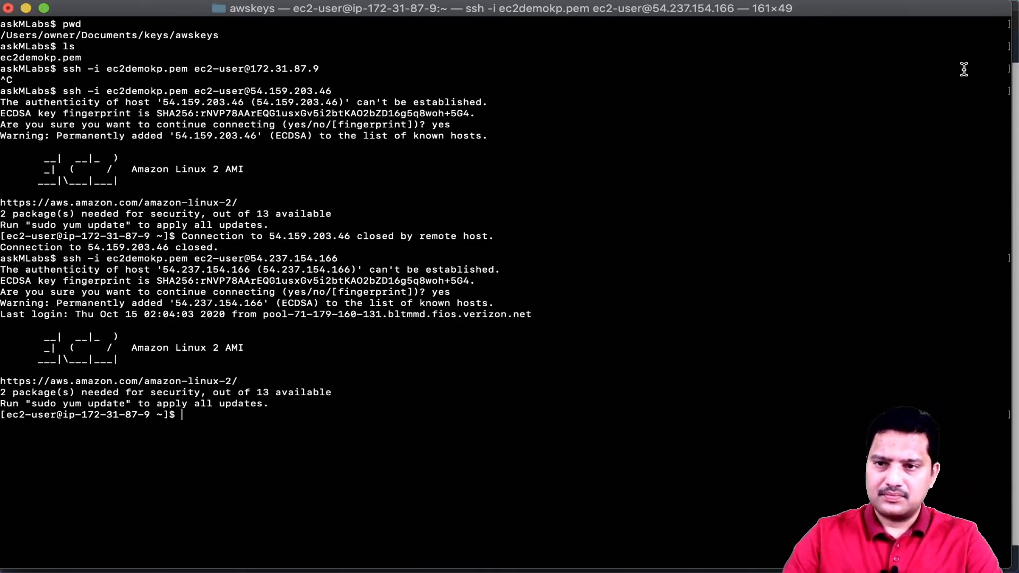
triple_click(268, 403)
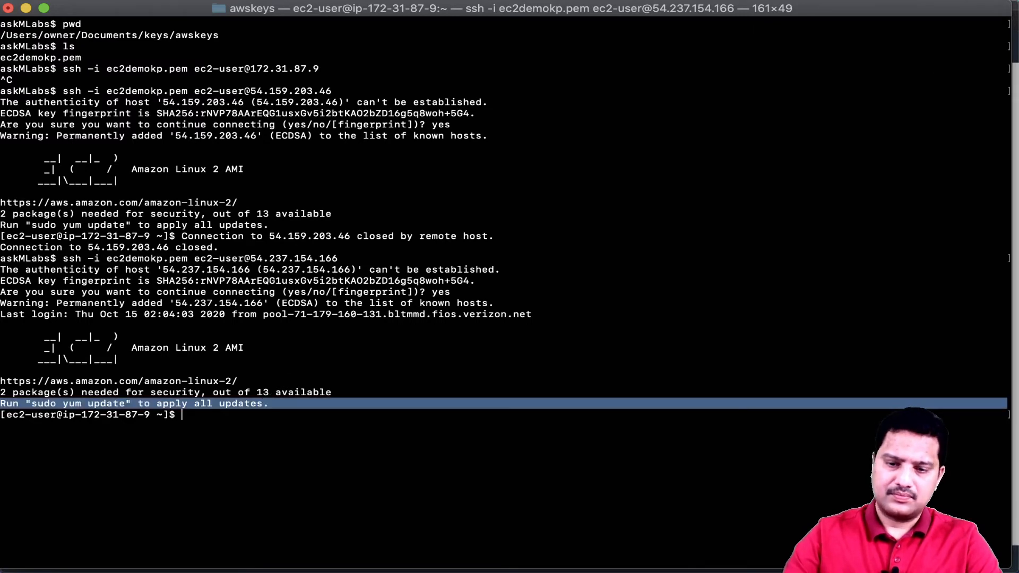
left_click(268, 403)
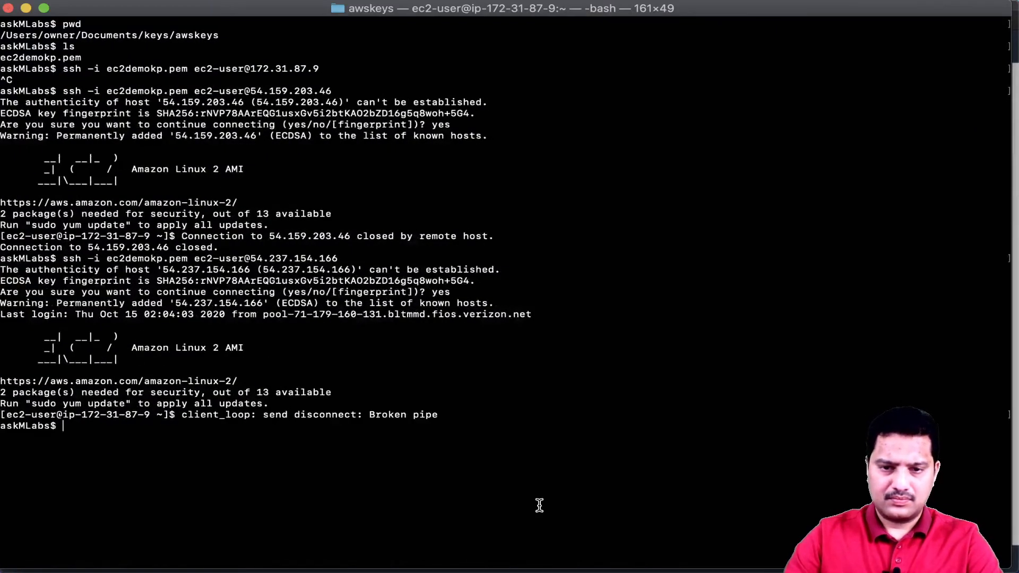
key("Return")
key("Return")
key("Return")
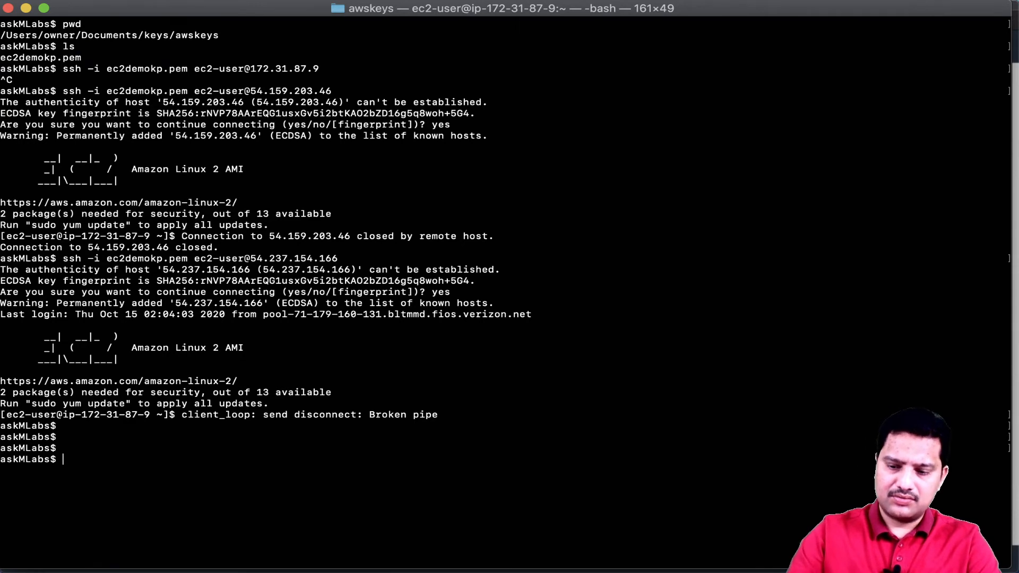
- Recall the previous SSH command, replace the address with Elastic IP 107.21.182.176, connect, and answer yes to trust the host
key("Up")
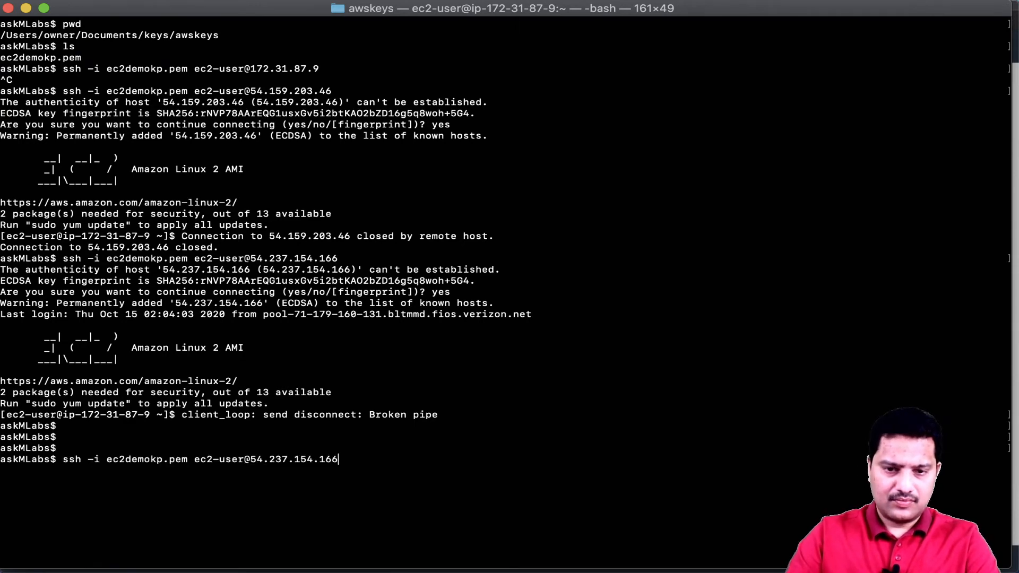
key("BackSpace")
key("BackSpace")
key("BackSpace")
key("BackSpace")
key("BackSpace")
key("BackSpace")
key("BackSpace")
key("BackSpace")
key("BackSpace")
key("BackSpace")
key("BackSpace")
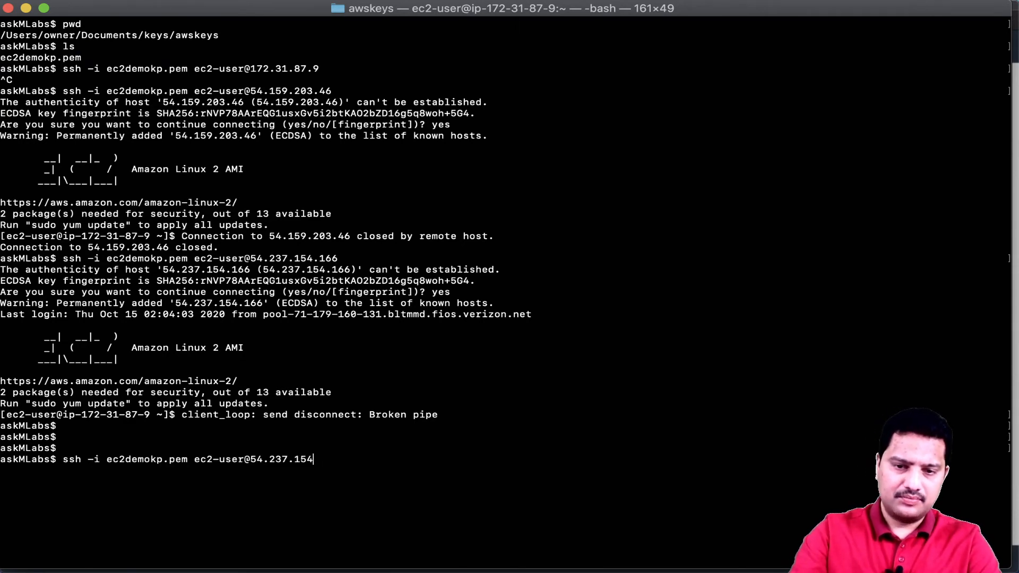
key("BackSpace")
key("BackSpace")
key("BackSpace")
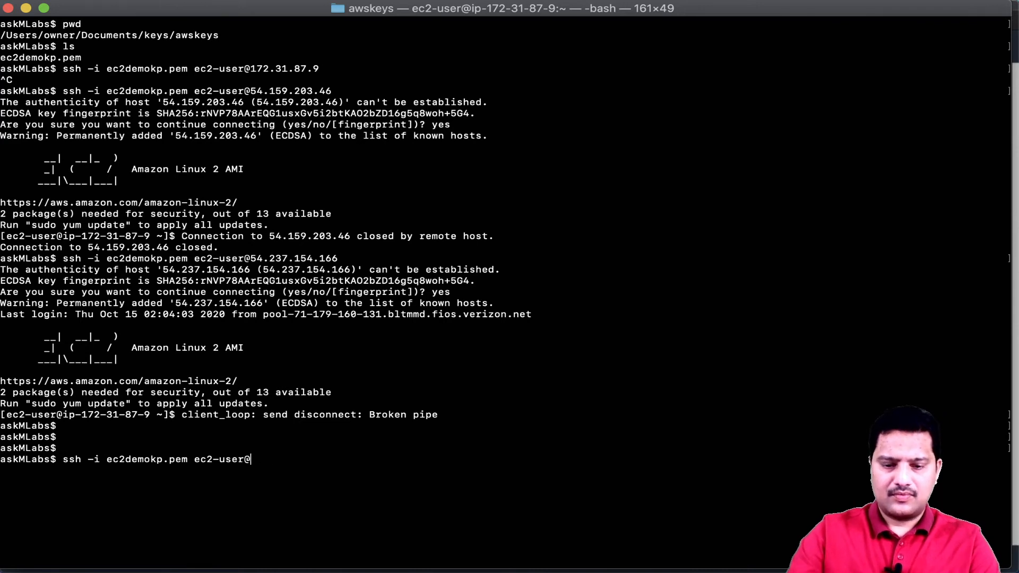
key("super+v")
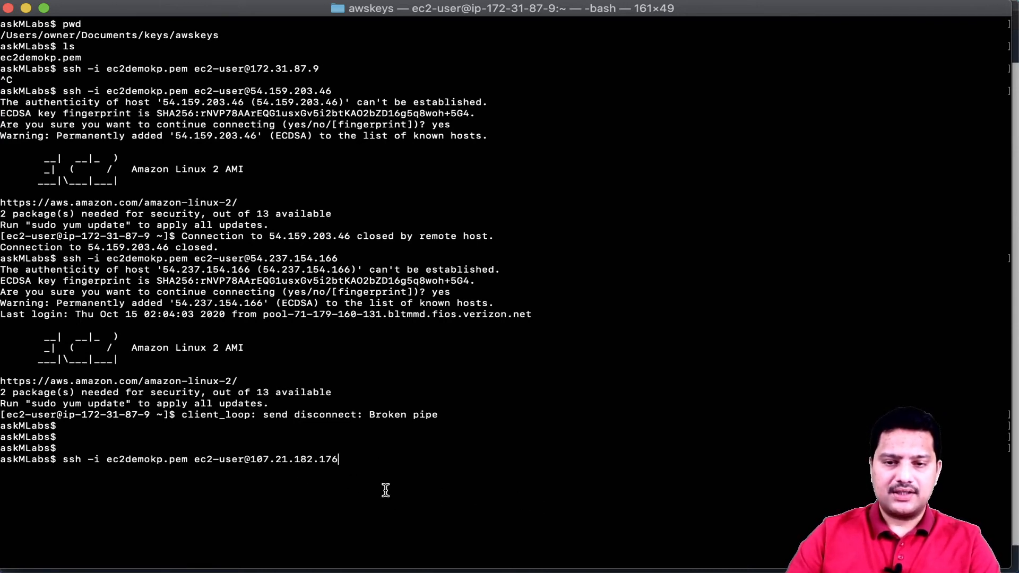
key("Return")
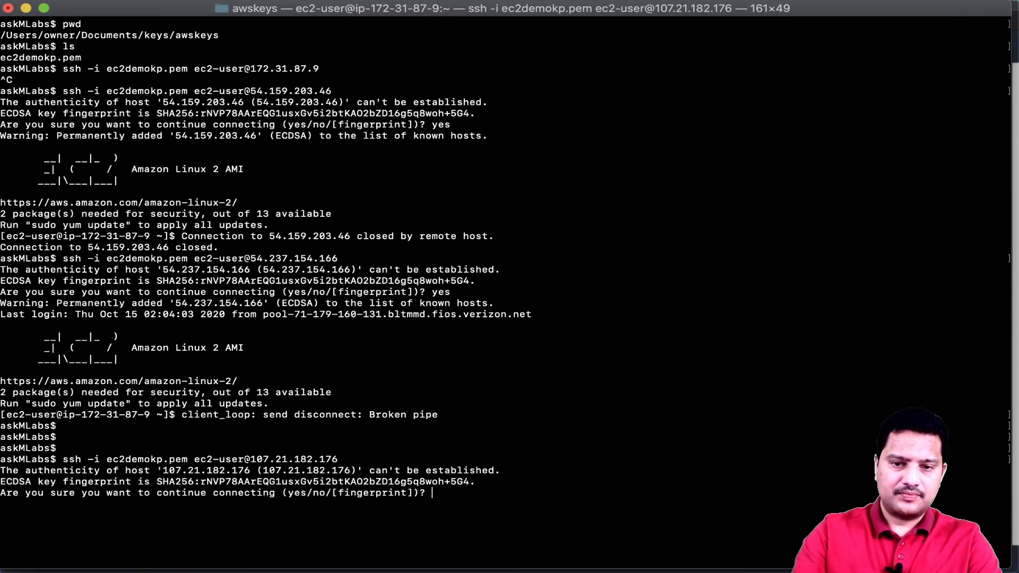
type("yes")
key("Return")
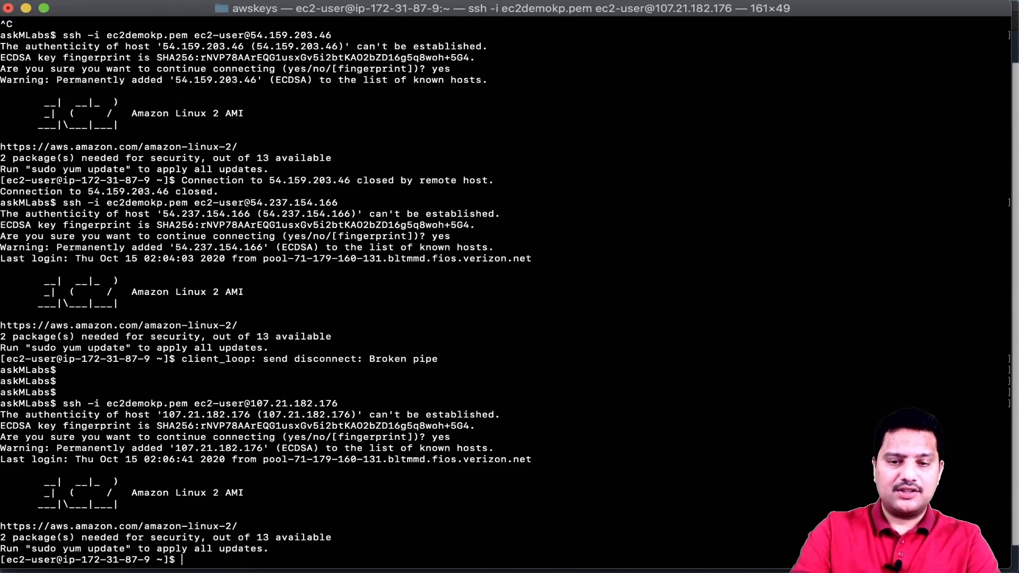
- Exit the SSH session on the Elastic IP and clear the terminal
type("exit")
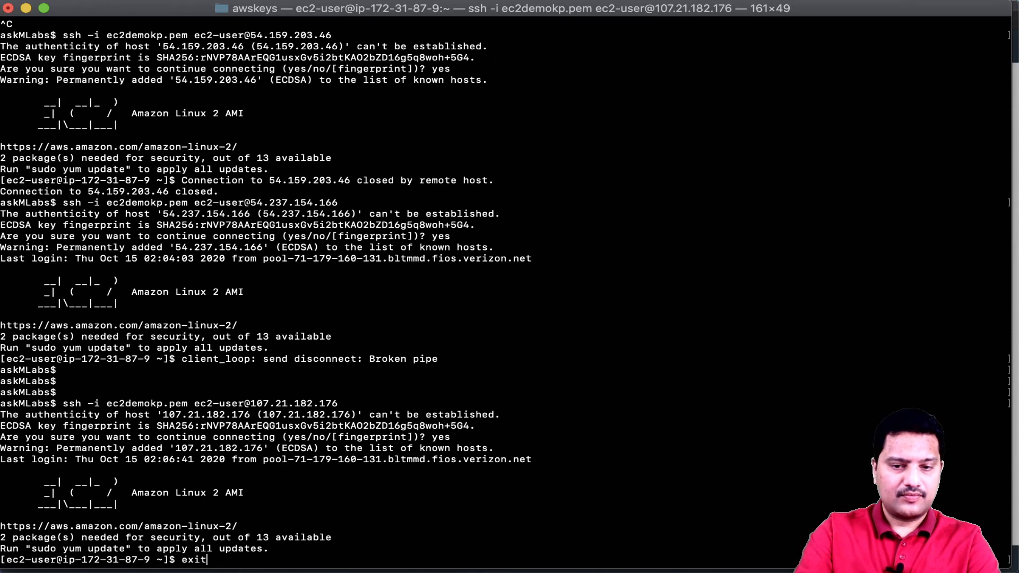
key("Return")
type("clear")
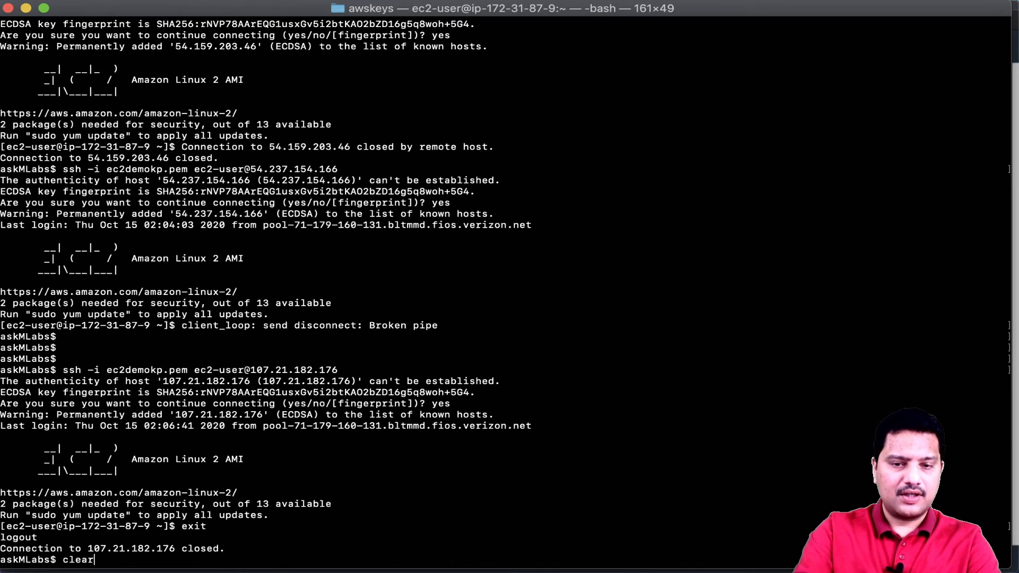
key("Return")
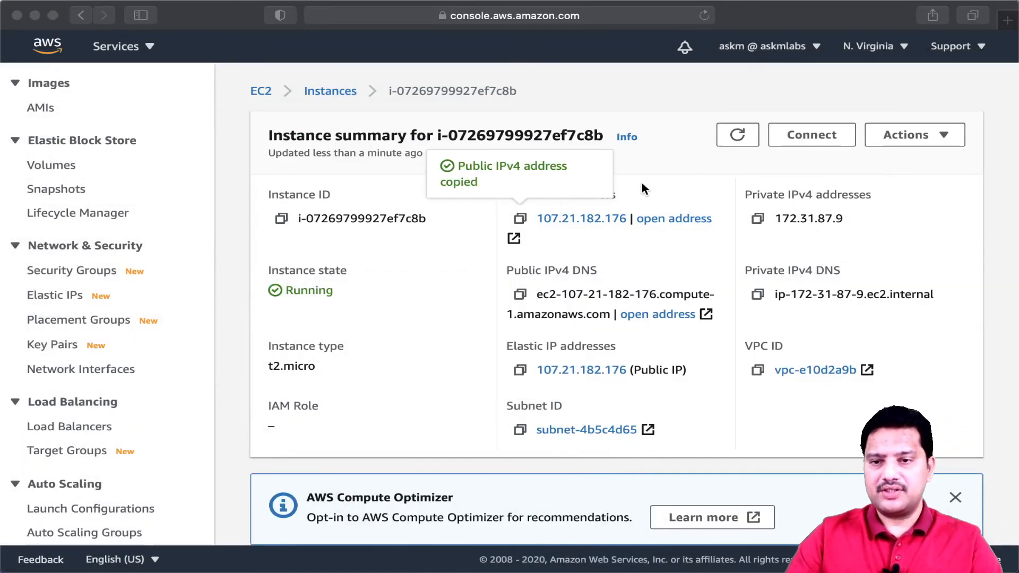
left_click(642, 180)
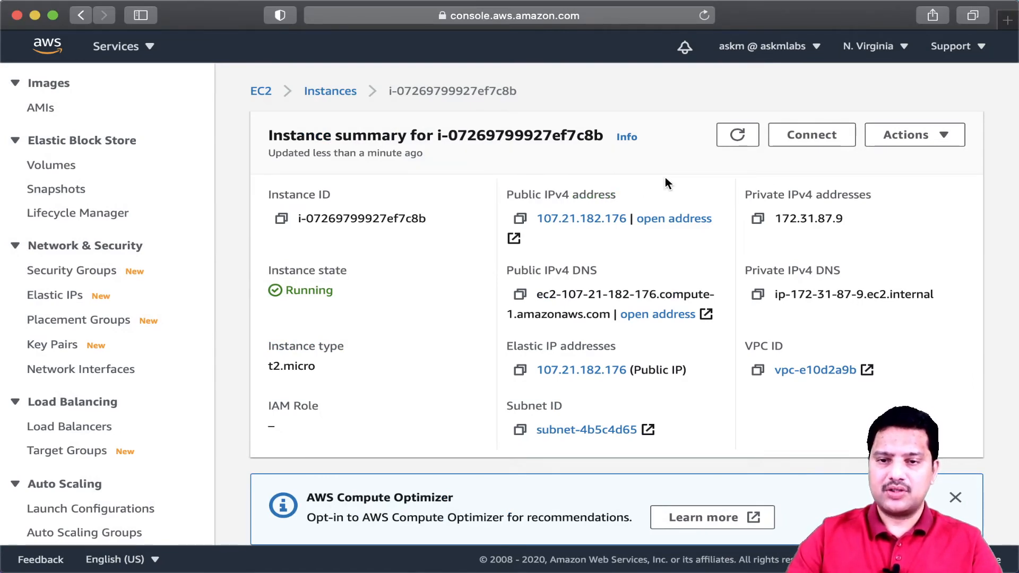
left_click(943, 137)
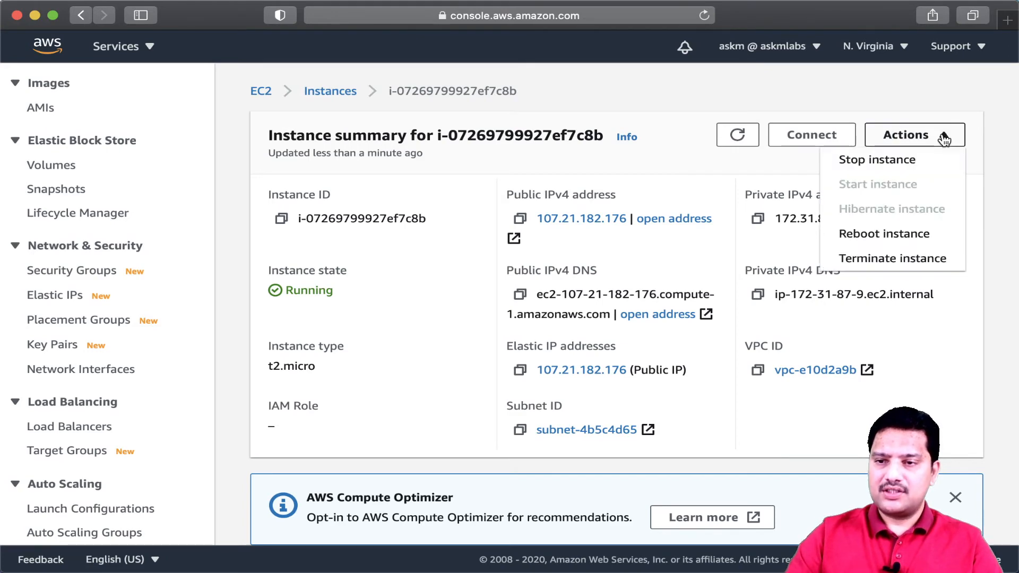
left_click(889, 168)
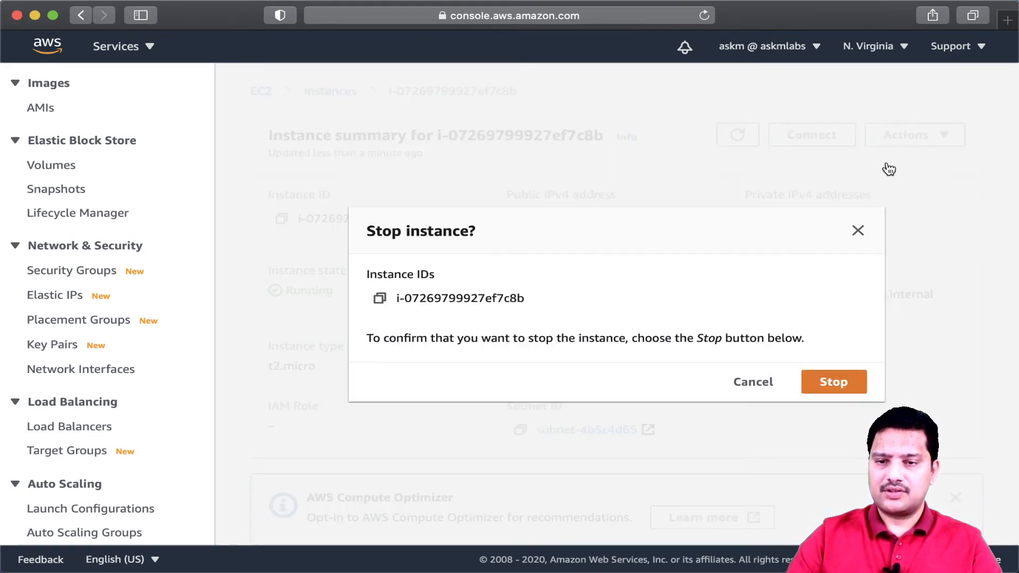
left_click(835, 382)
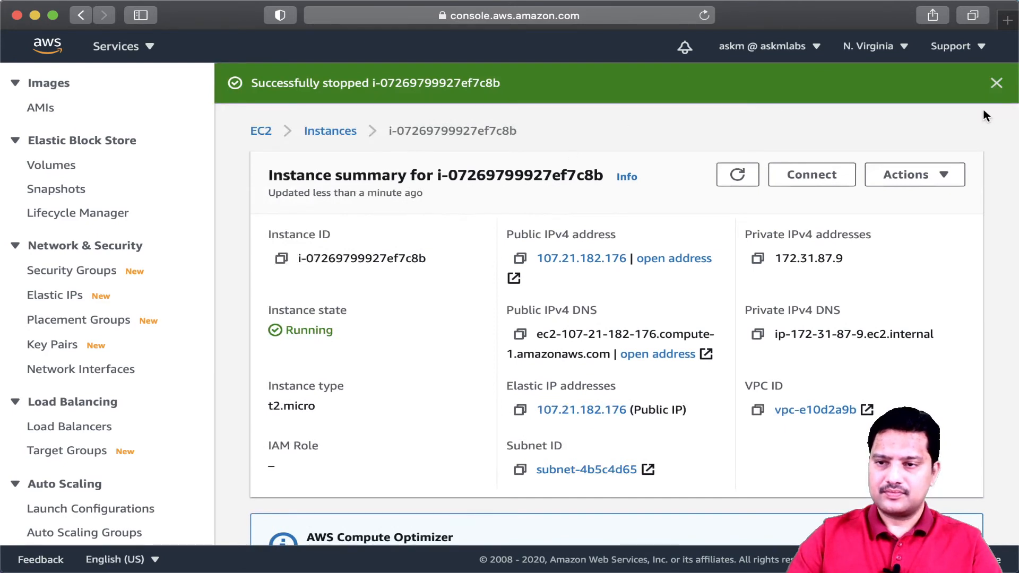
left_click(997, 85)
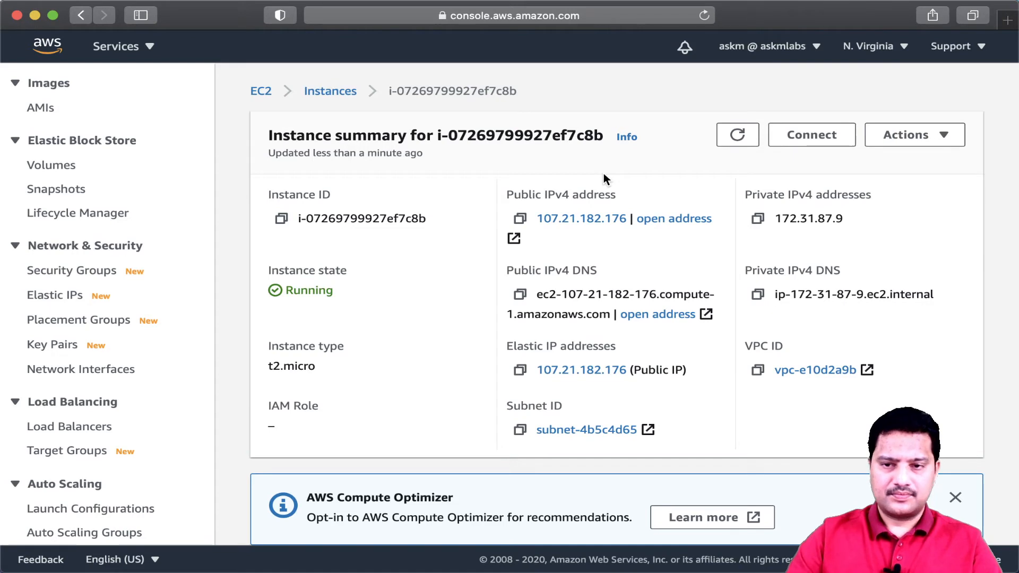
left_click(737, 135)
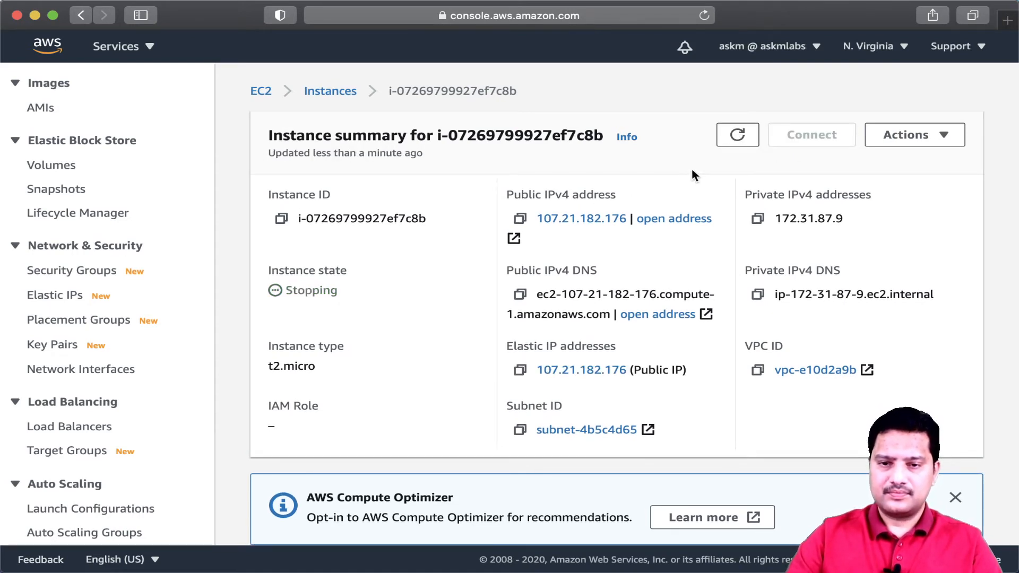
left_click(738, 143)
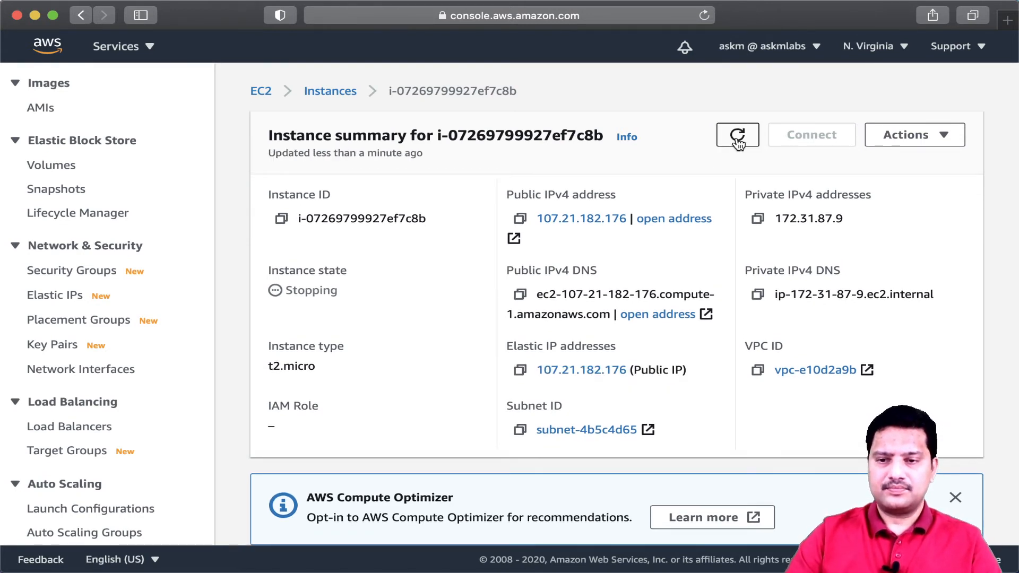
left_click(739, 142)
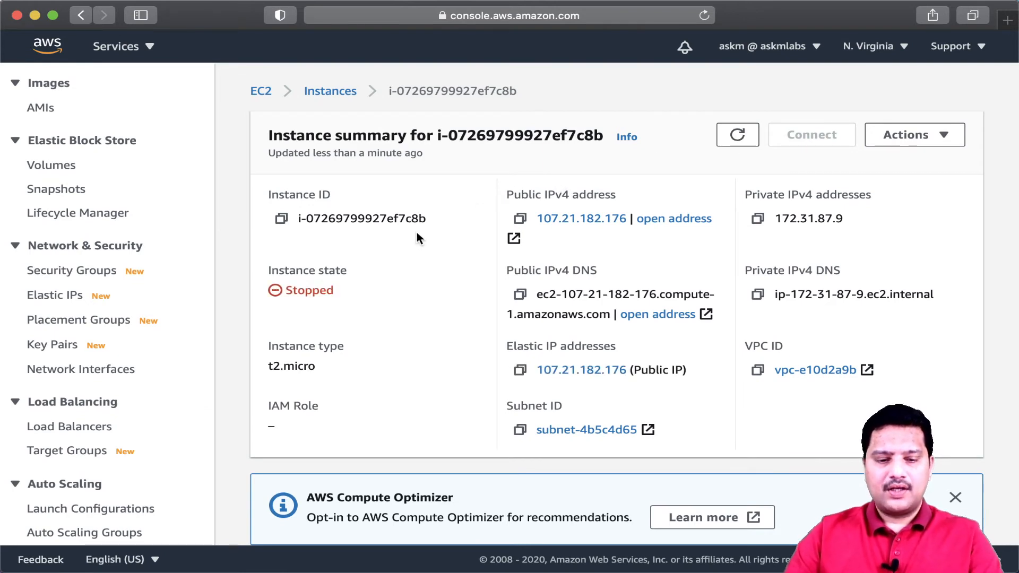
key("ctrl+a")
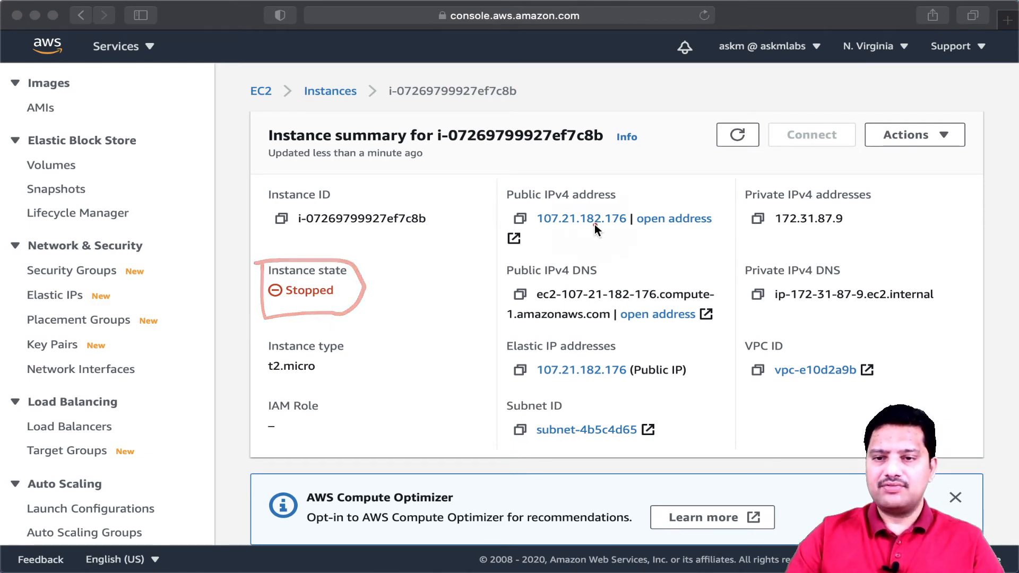
left_click_drag(534, 227, 629, 224)
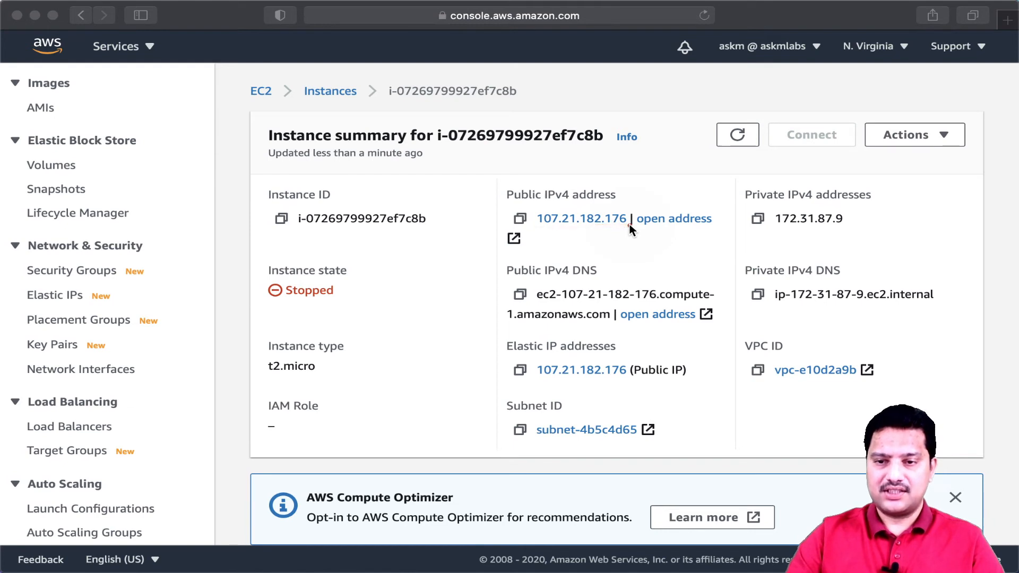
left_click_drag(538, 380, 637, 380)
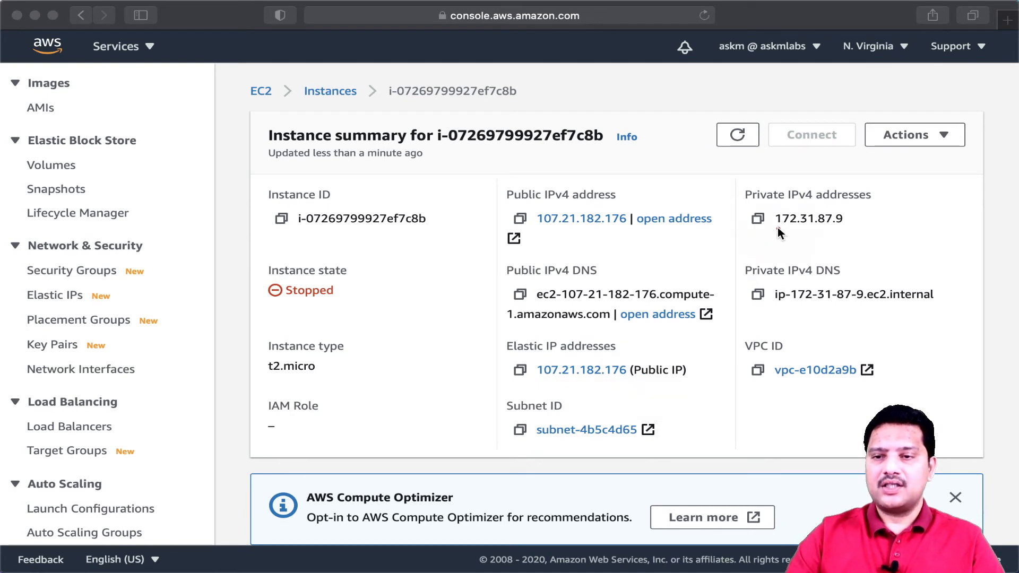
left_click_drag(776, 228, 858, 229)
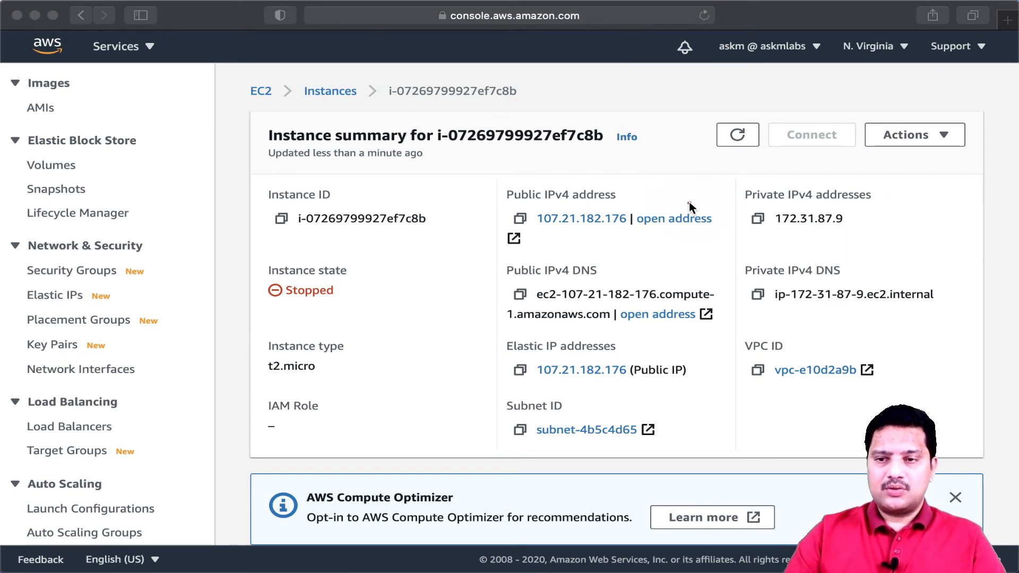
key("Escape")
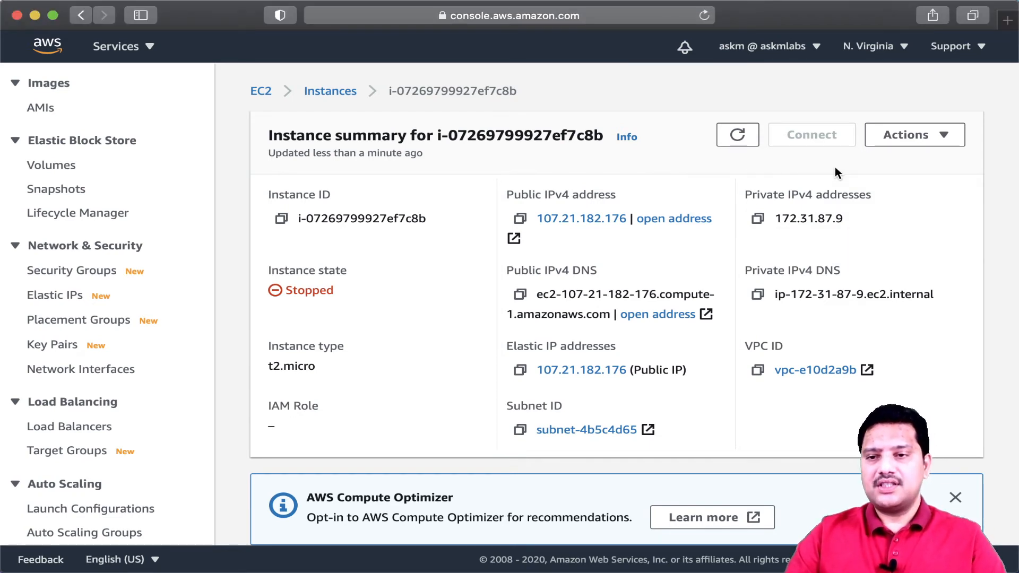
- Start the stopped instance again and refresh its summary
left_click(929, 139)
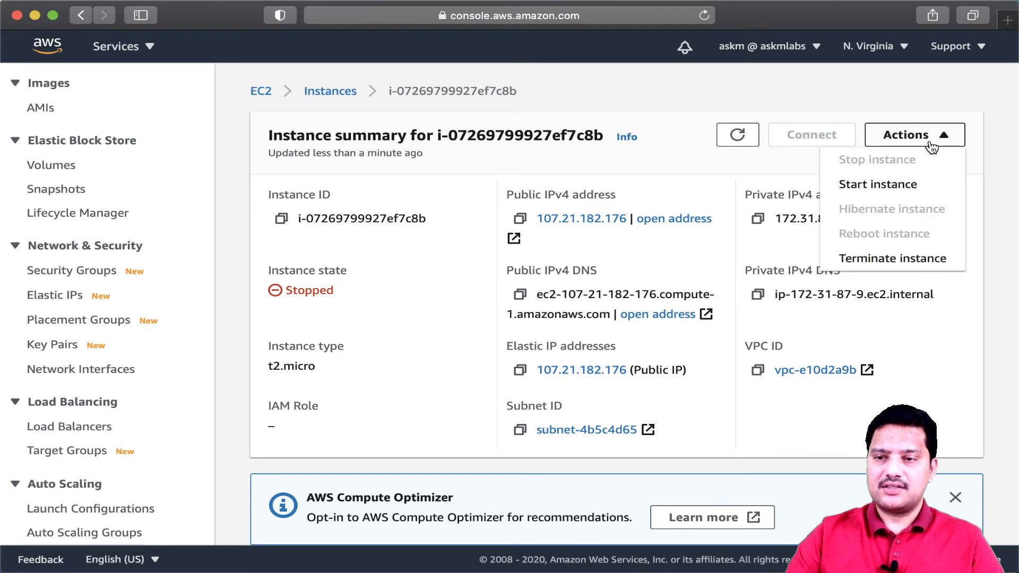
left_click(881, 187)
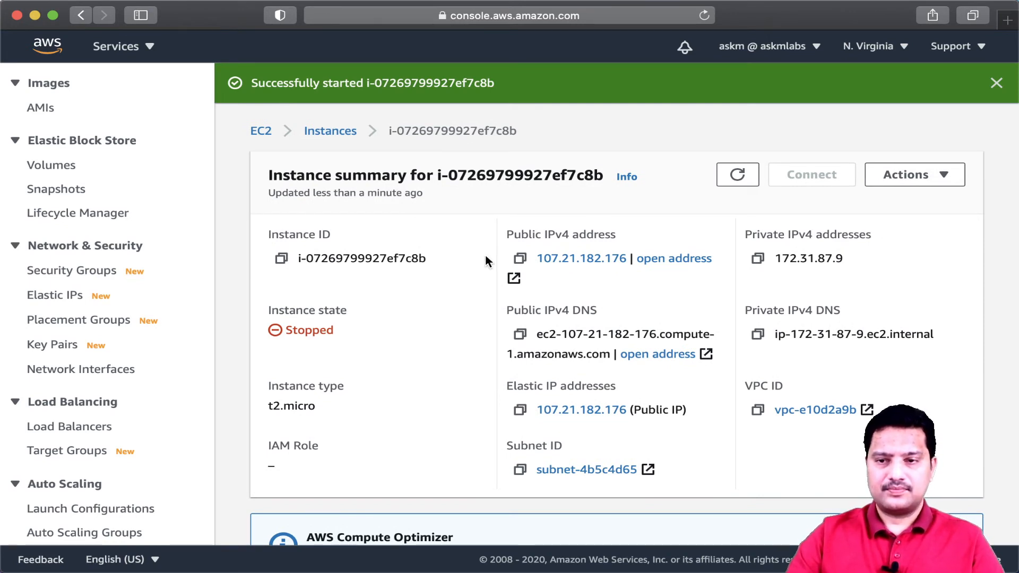
left_click(996, 84)
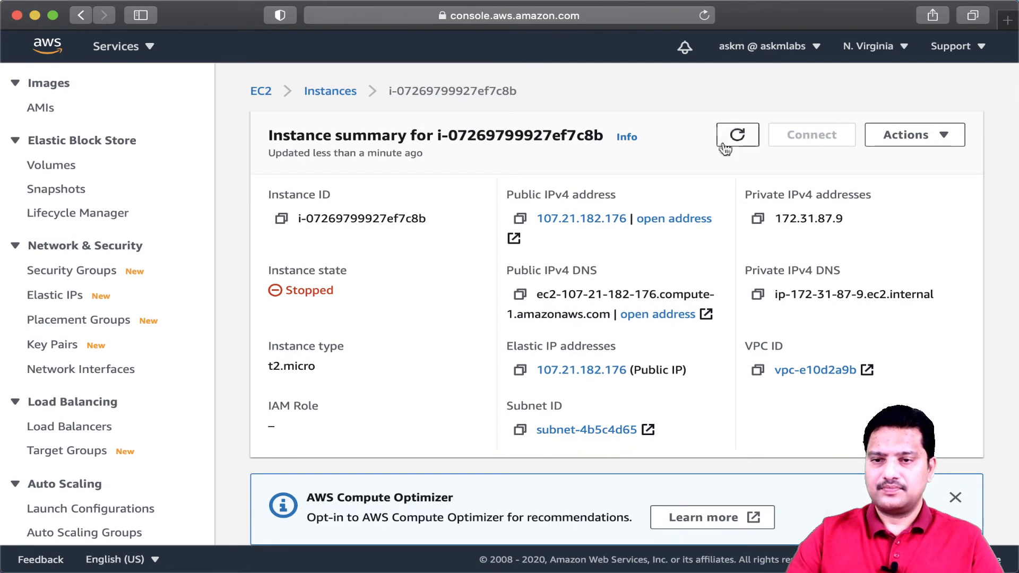
left_click(738, 137)
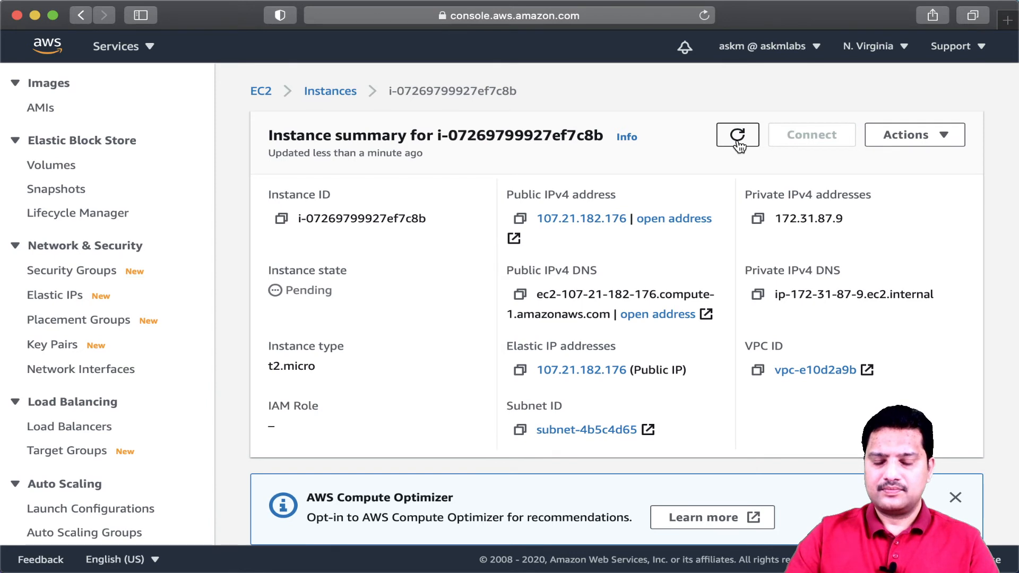
left_click(738, 143)
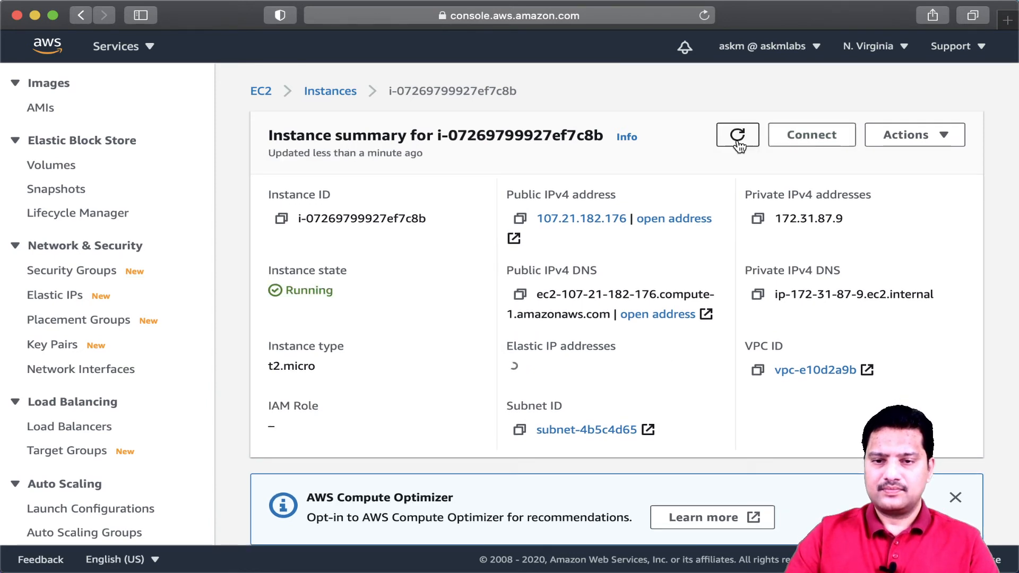
key("super+Tab")
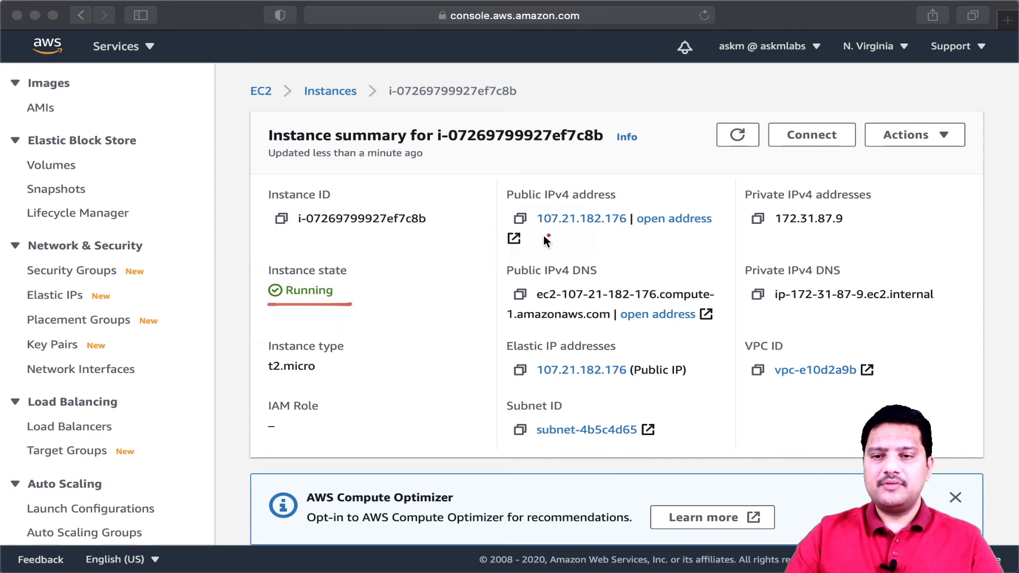
left_click_drag(540, 228, 621, 227)
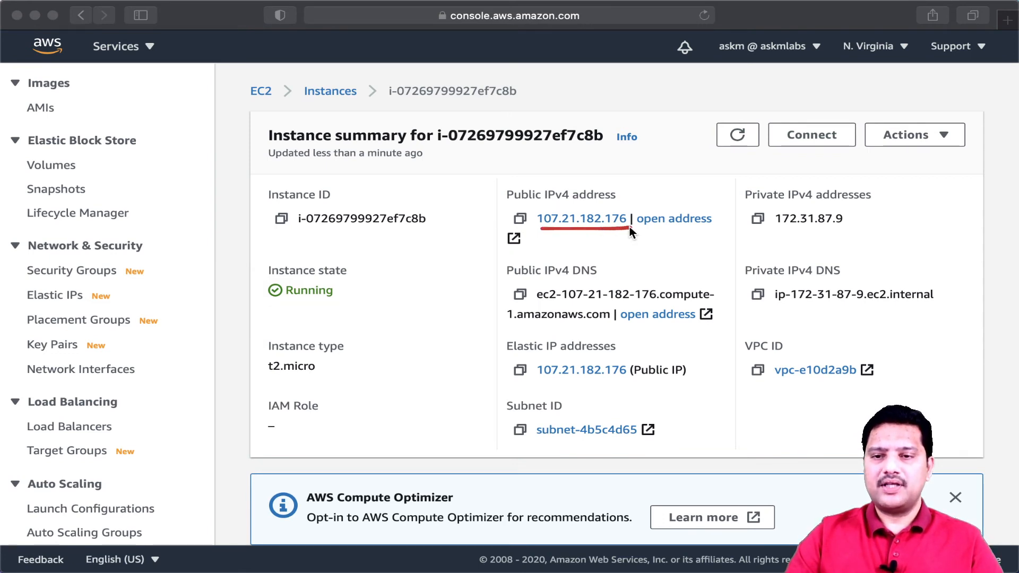
left_click_drag(543, 380, 660, 378)
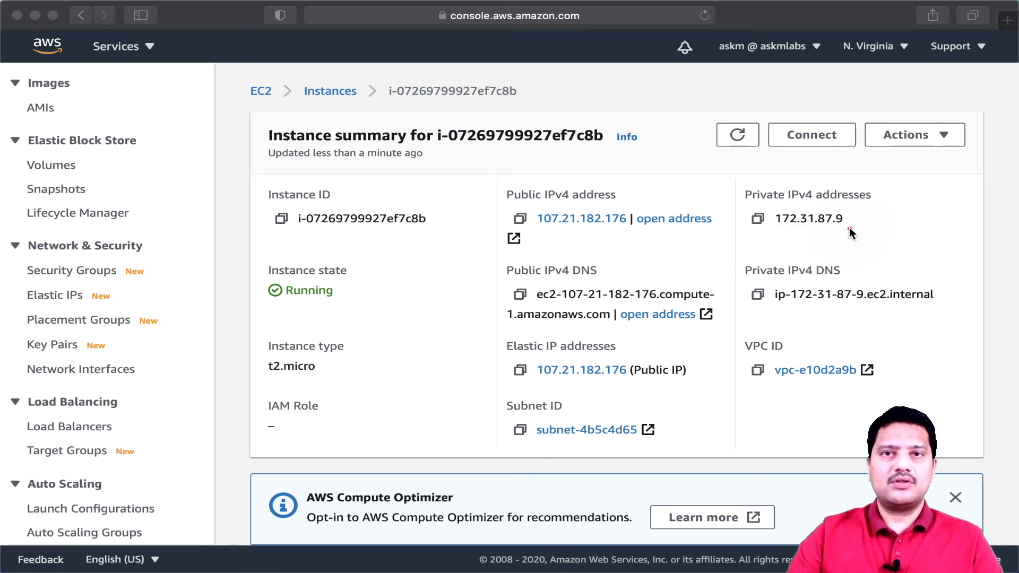
left_click_drag(539, 227, 632, 230)
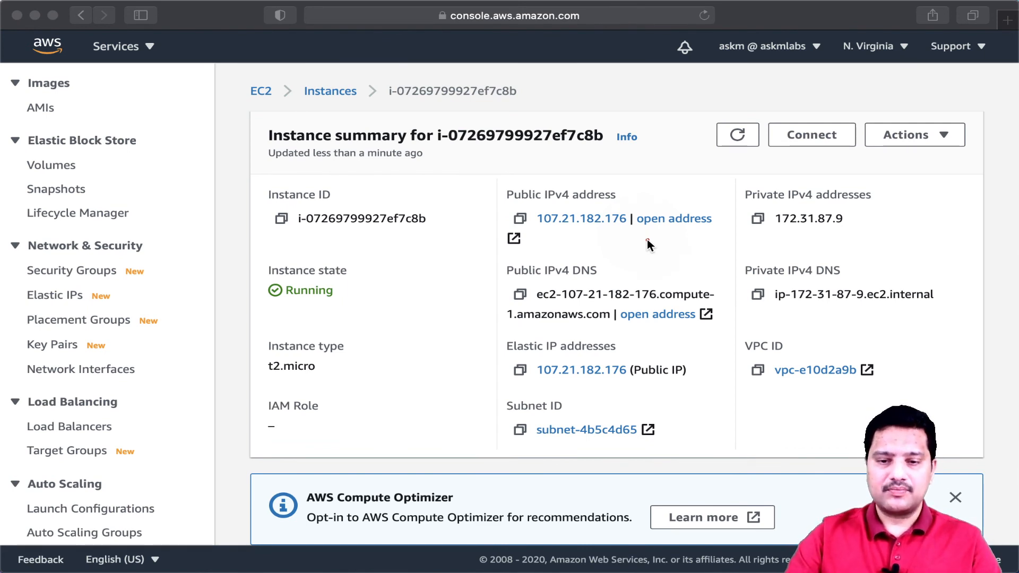
left_click(647, 240)
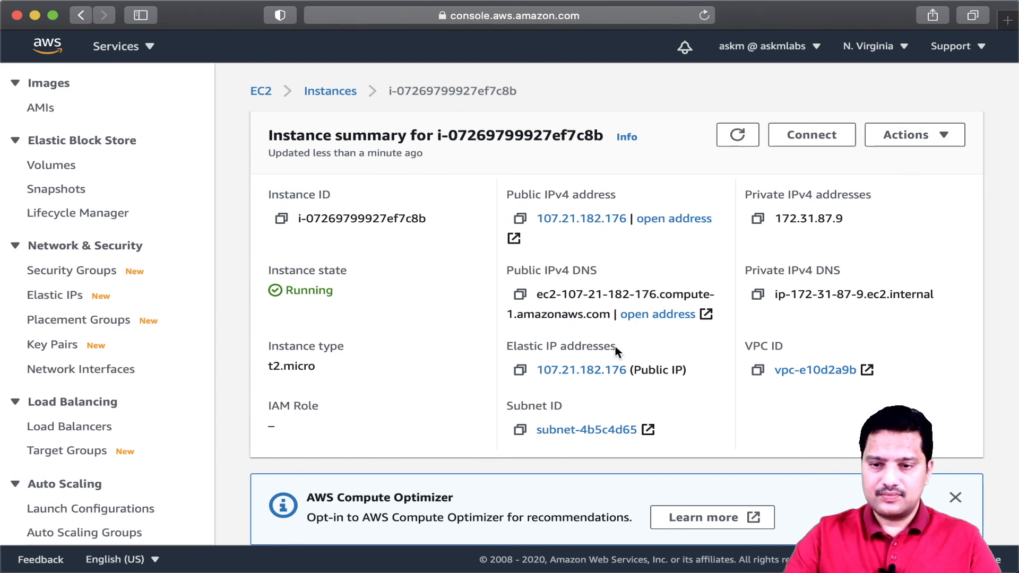
left_click(928, 136)
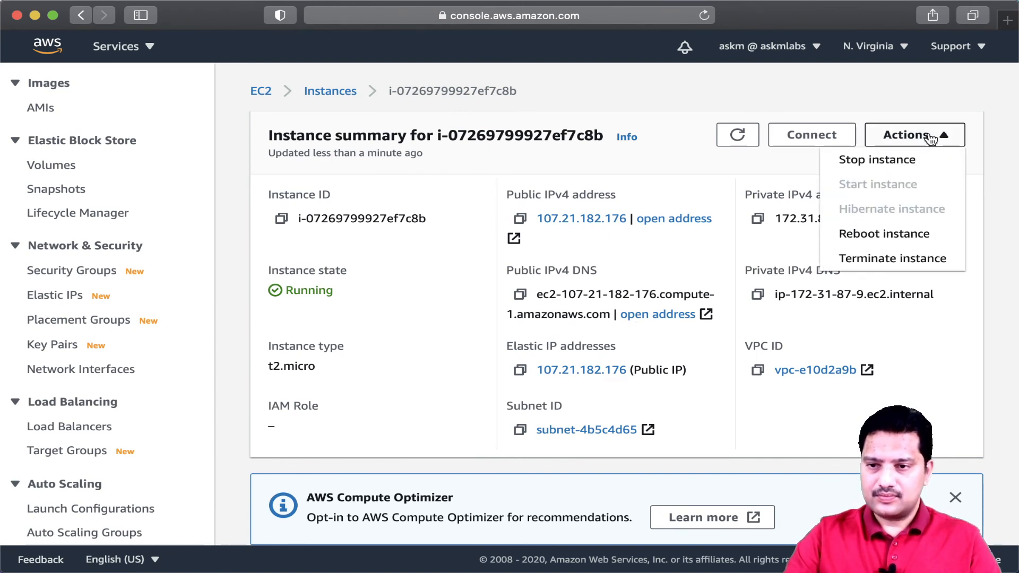
scroll(881, 228, "down", 1)
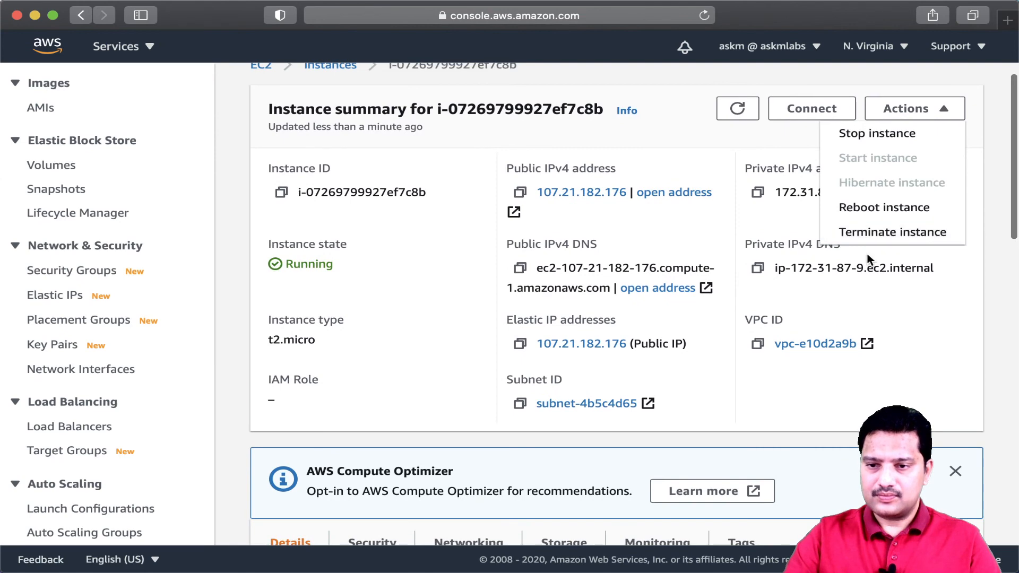
left_click(895, 313)
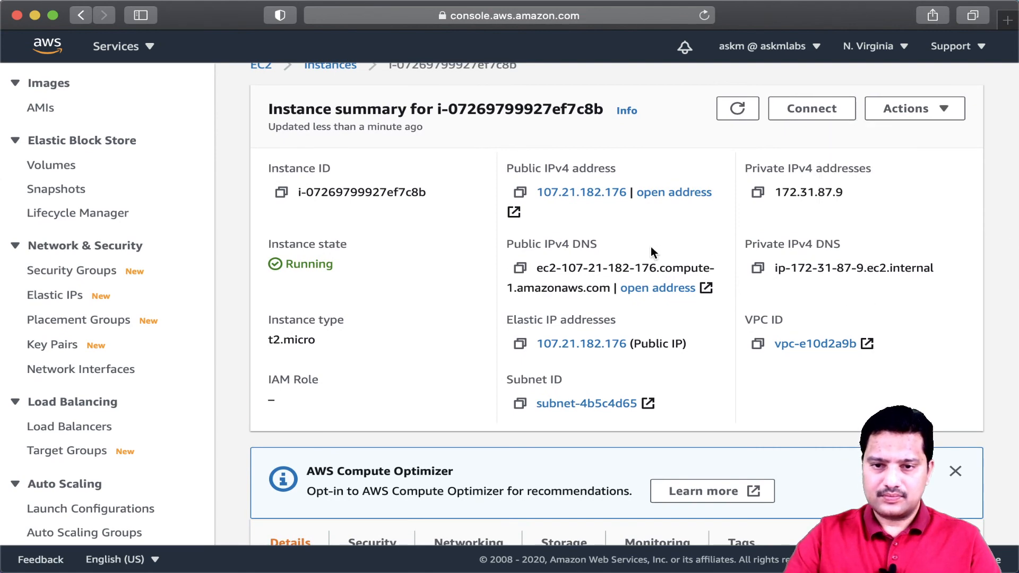
- Open the Elastic IP 107.21.182.176 from the instance summary and disassociate it from the instance
left_click(597, 345)
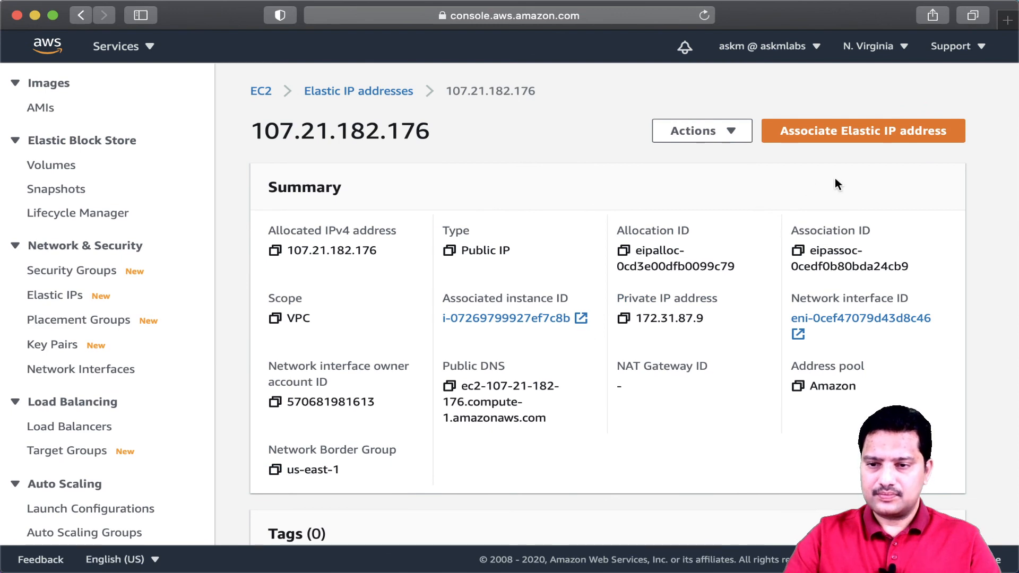
left_click(730, 131)
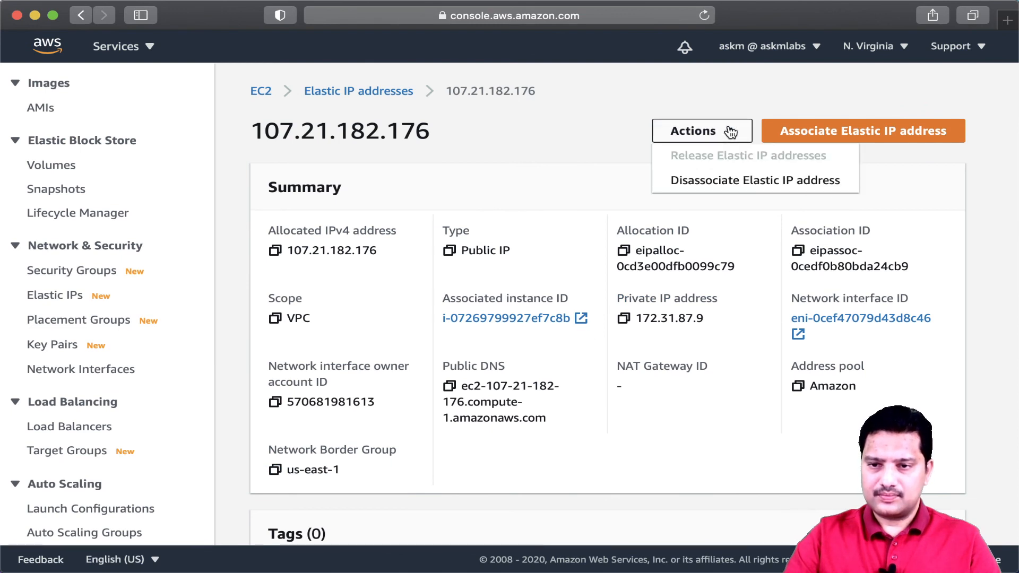
left_click(746, 181)
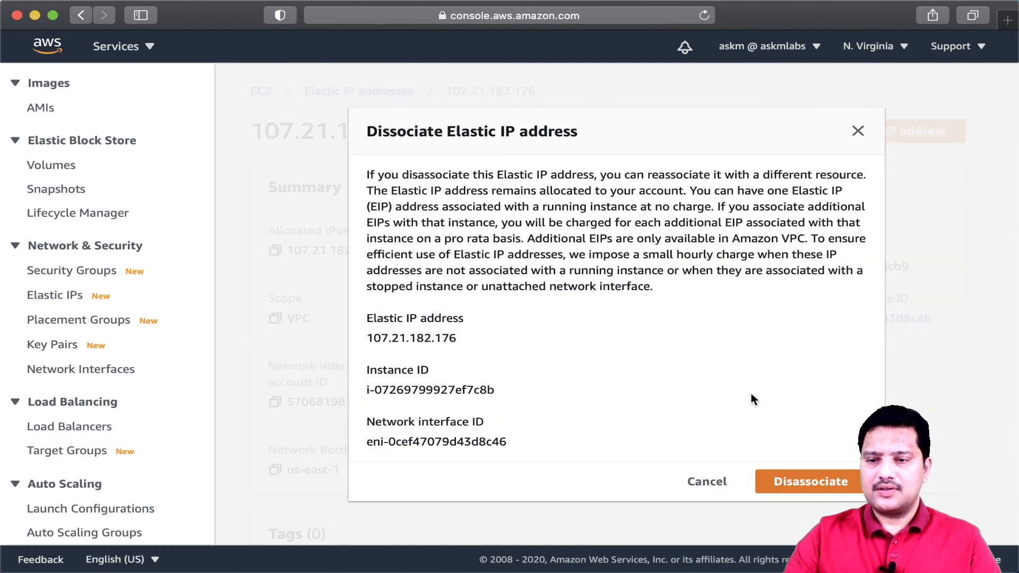
left_click(809, 483)
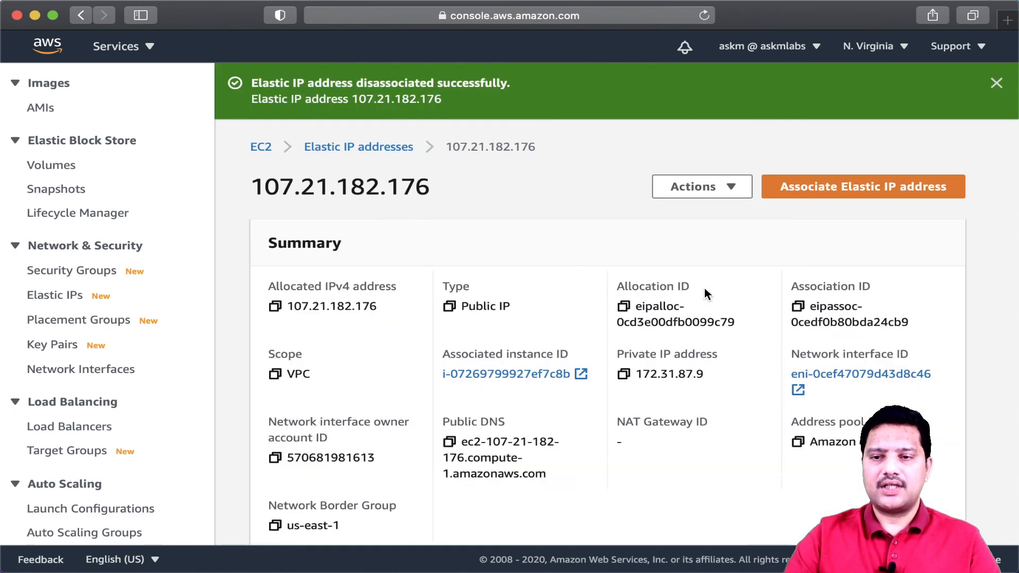
left_click(997, 83)
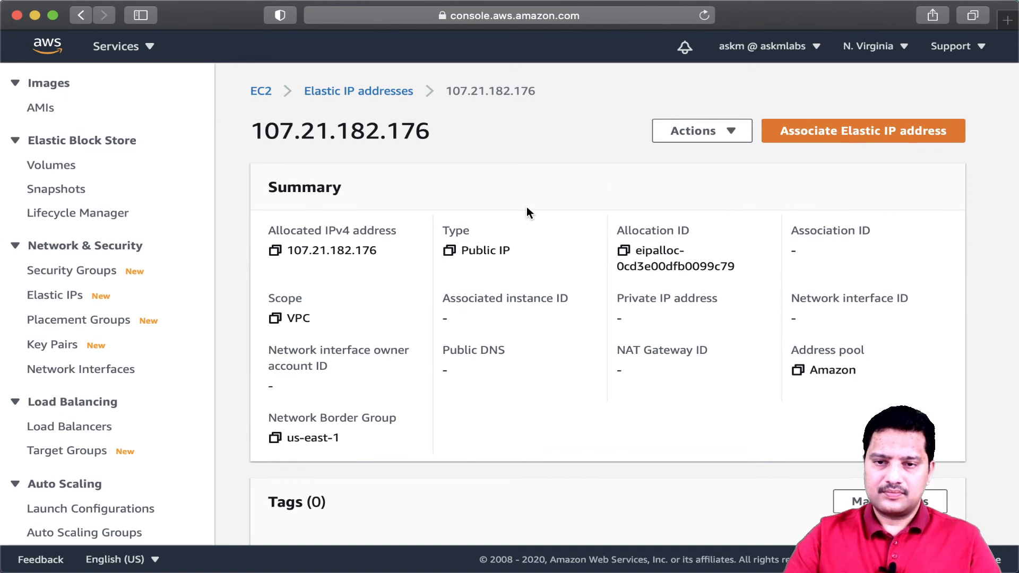
- Release the Elastic IP 107.21.182.176 and return to the Elastic IP addresses list
left_click(707, 136)
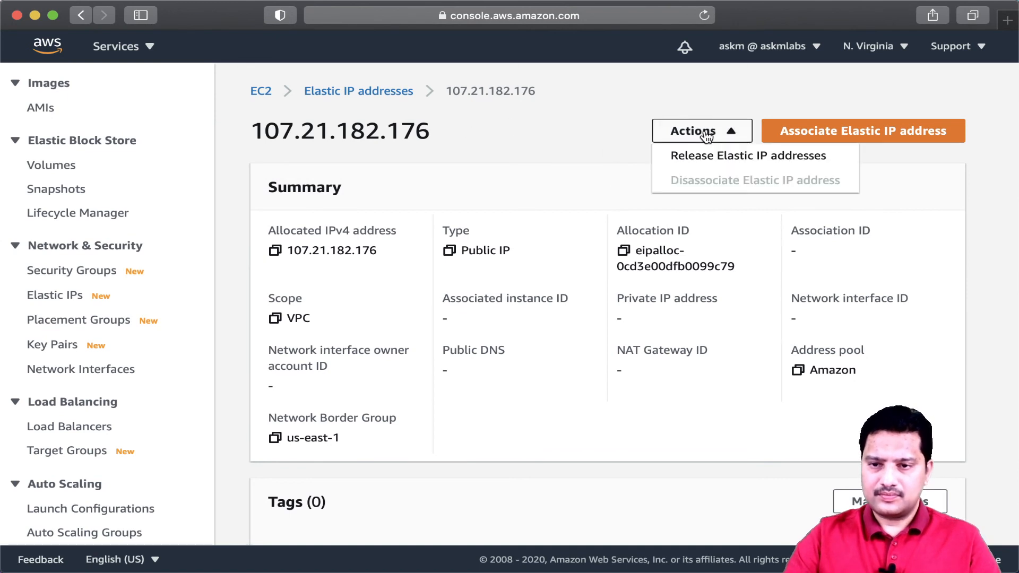
left_click(729, 166)
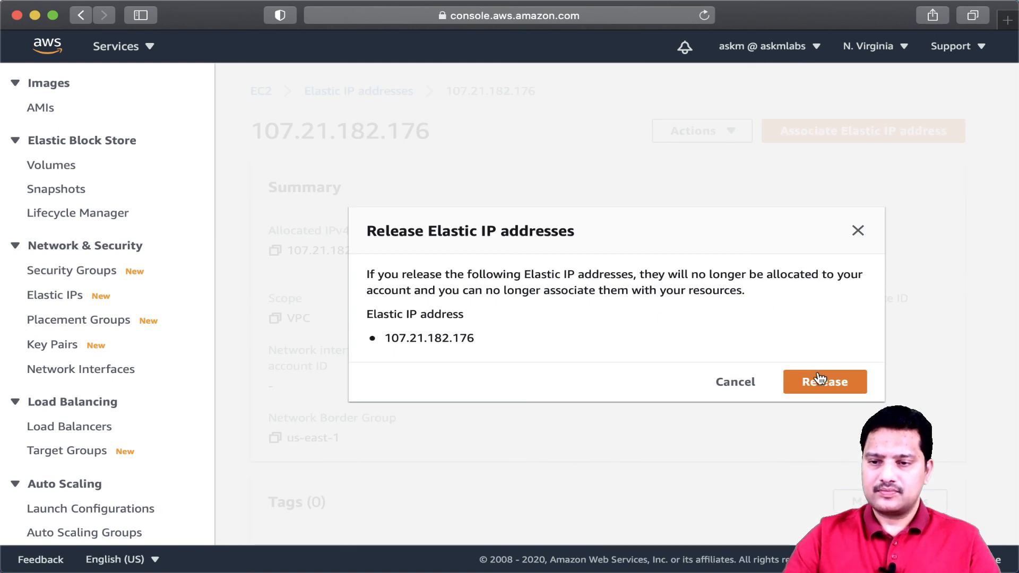
left_click(831, 390)
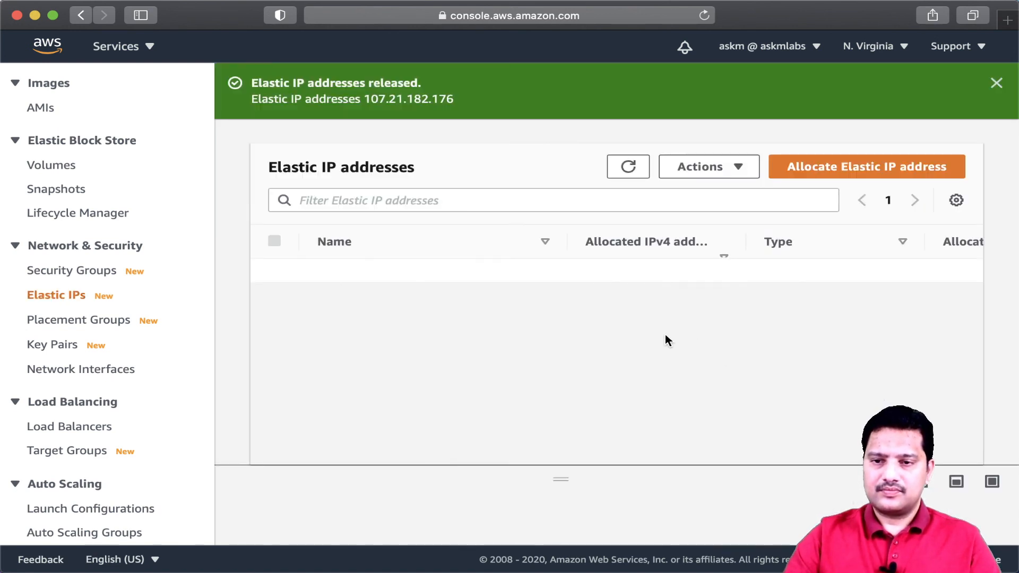
left_click(996, 83)
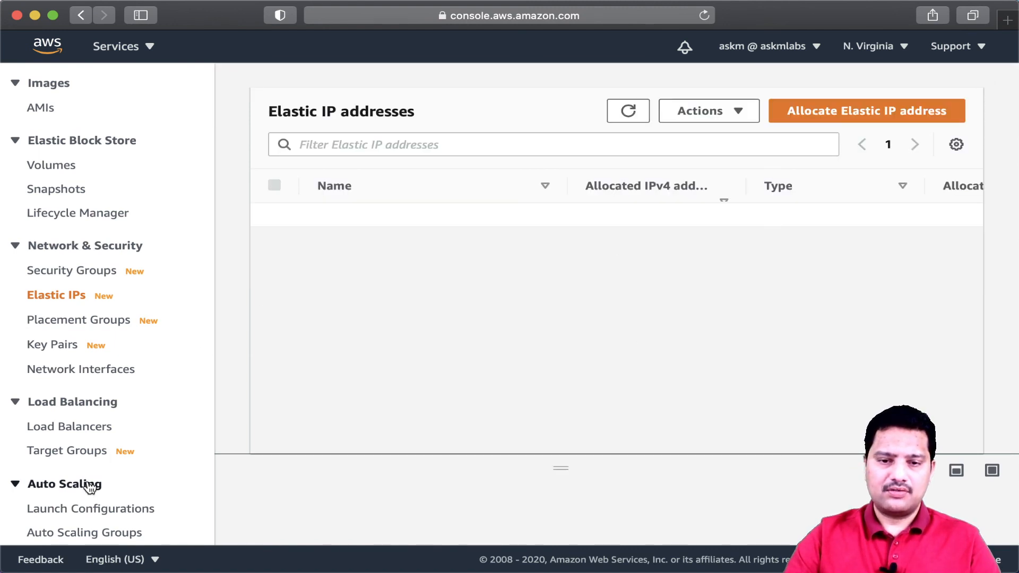
scroll(91, 487, "down", 2)
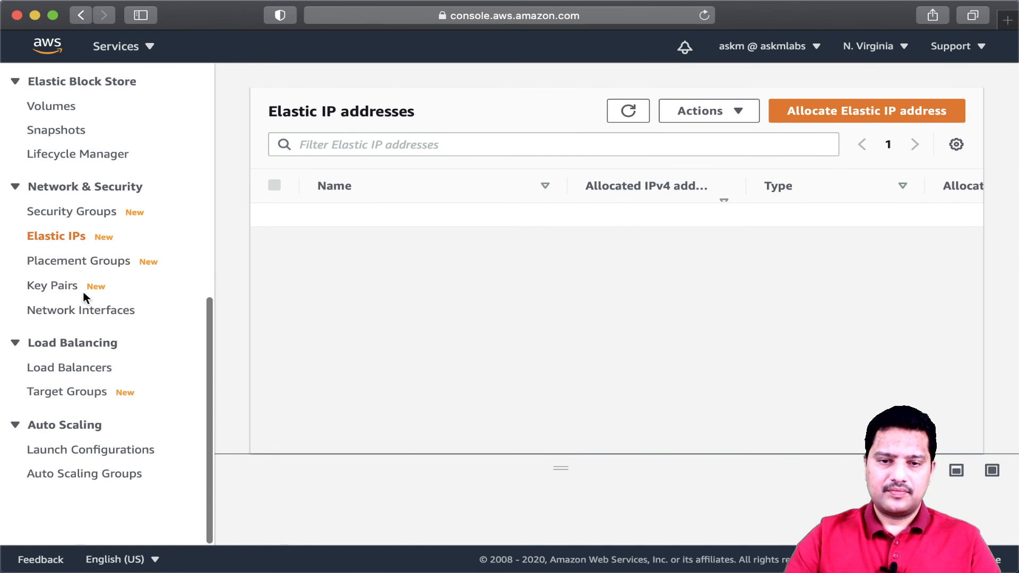
left_click(75, 235)
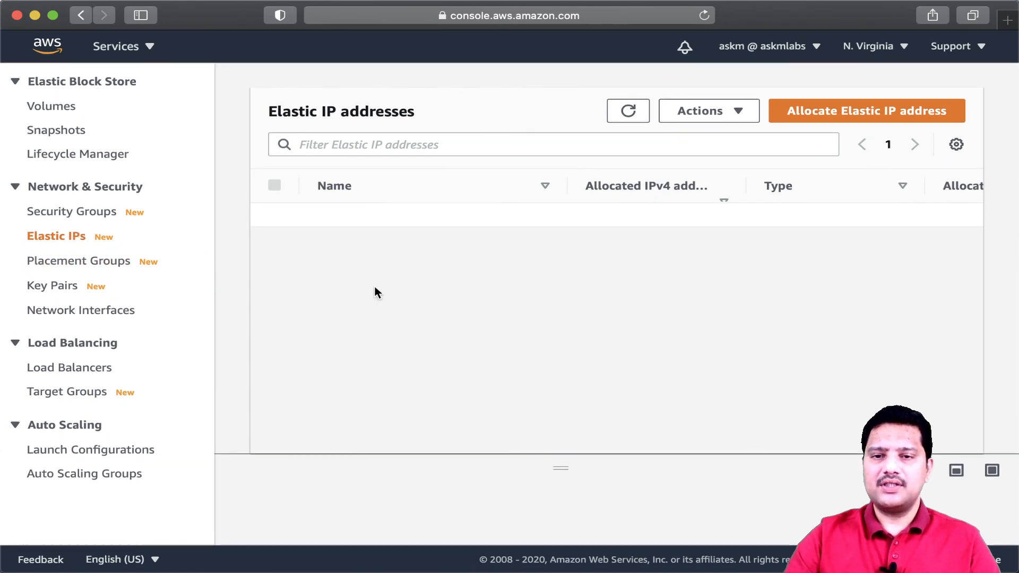